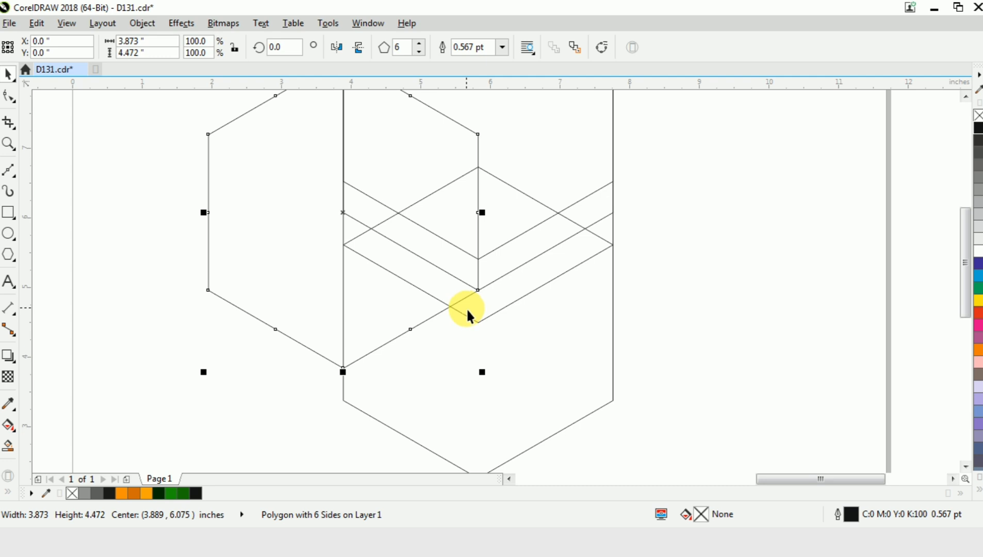
# Duplicate the left hexagon up and left along its lower-left edge, centring the copy at about (3.470, 6.317) inches.
pyautogui.moveTo(478, 290); pyautogui.dragTo(450, 272)
pyautogui.rightClick(450, 272)
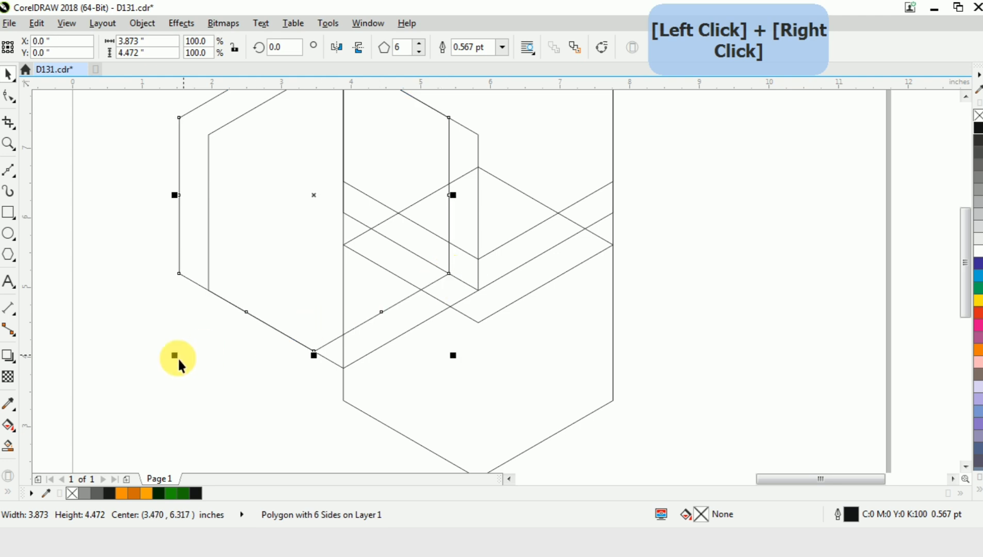
pyautogui.click(176, 357)
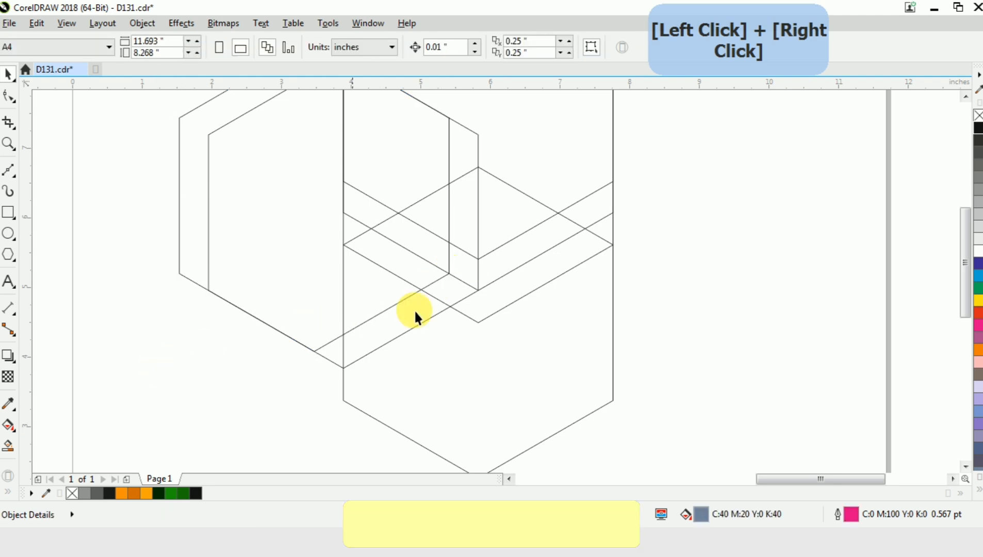
# Duplicate the outermost left hexagon with the copy's lower-right corner on the rising diagonal, centred at about (4.649, 6.514) inches.
pyautogui.click(371, 318)
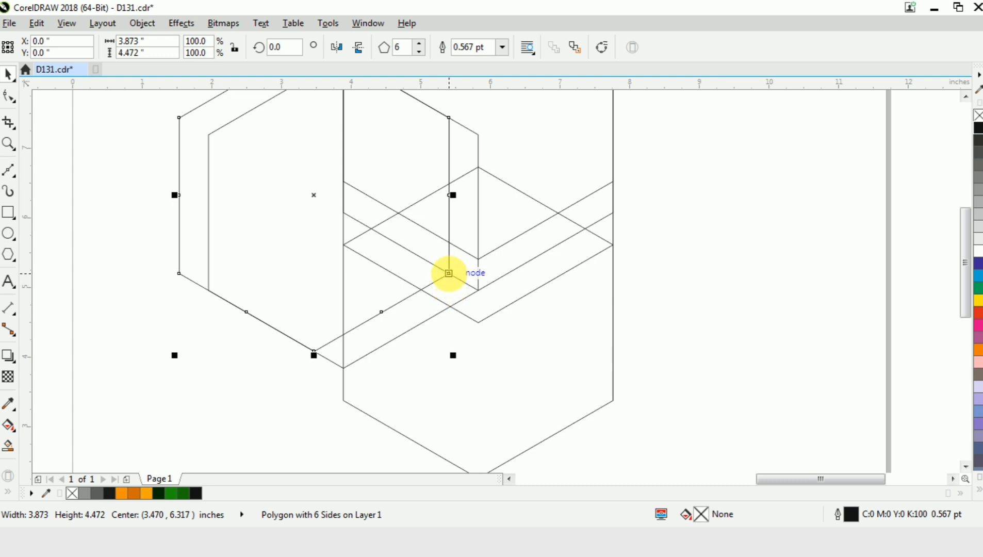
pyautogui.moveTo(449, 273); pyautogui.dragTo(532, 263)
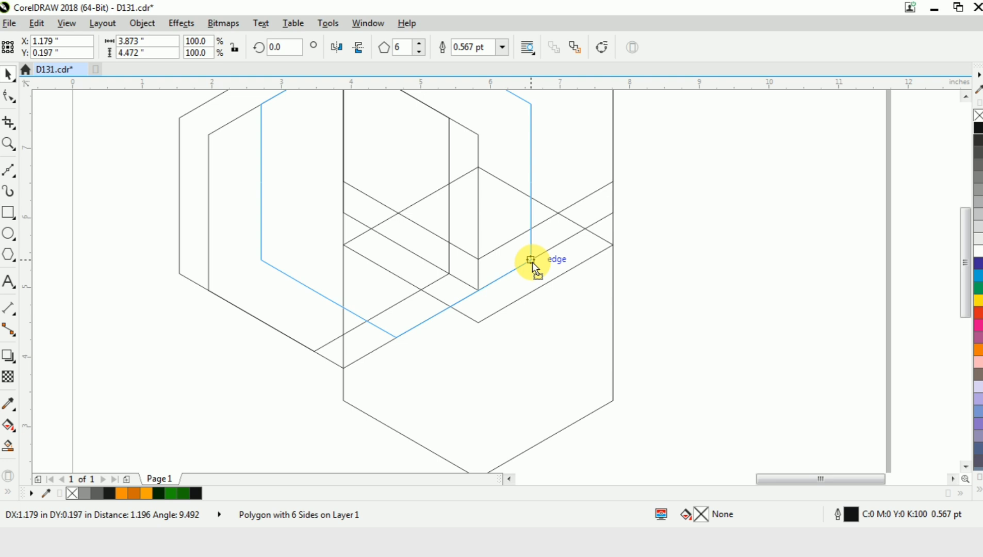
pyautogui.moveTo(533, 263); pyautogui.dragTo(532, 262)
pyautogui.rightClick(533, 262)
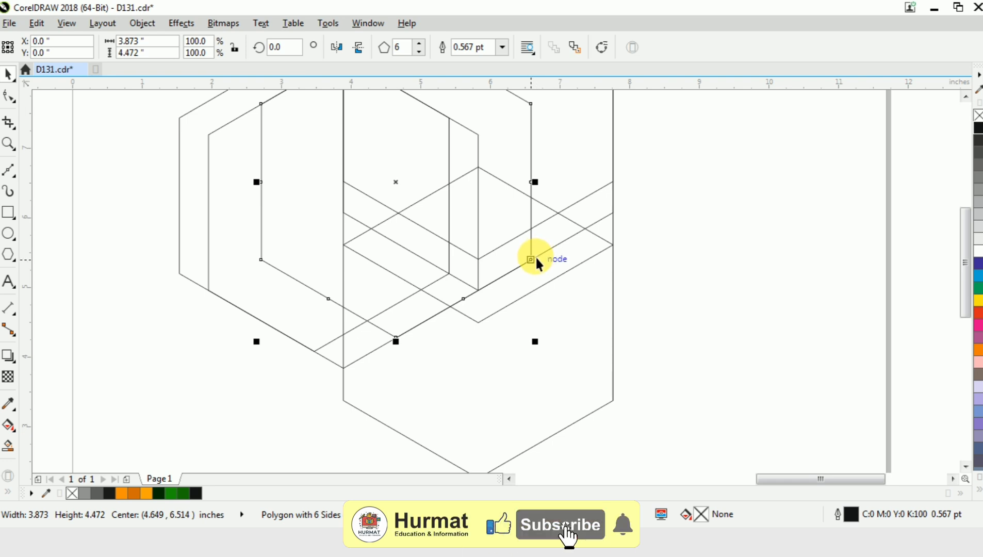
# Duplicate that hexagon upward and move the copy's lowest corner to the vertical-diagonal intersection, centring it at about (5.406, 7.883) inches.
pyautogui.moveTo(539, 264); pyautogui.dragTo(525, 195)
pyautogui.rightClick(525, 195)
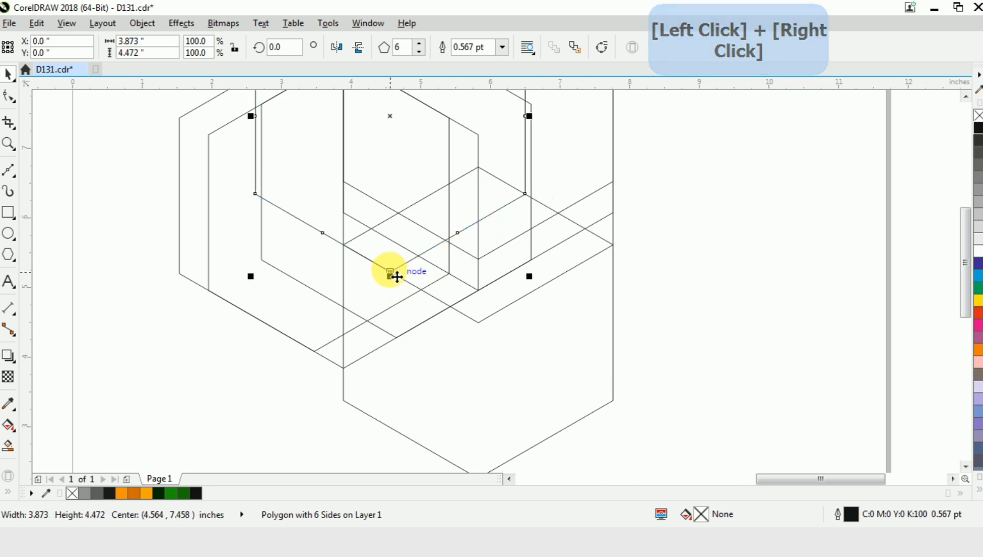
pyautogui.moveTo(393, 271); pyautogui.dragTo(449, 240)
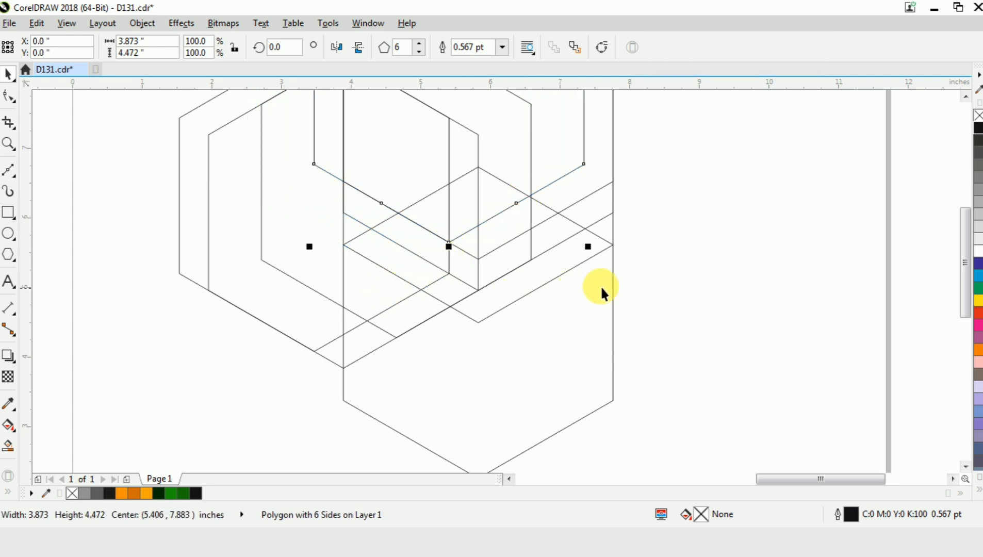
pyautogui.click(721, 255)
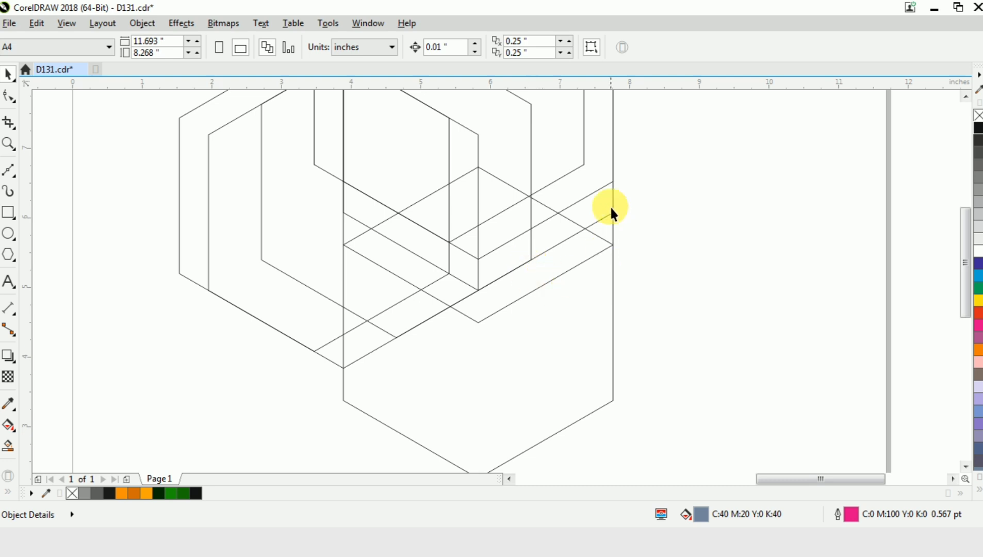
# Duplicate the central hexagon downward and align the copy's upper-right edge midpoint with the vertical line's lower end, centred at about (5.617, 3.719) inches.
pyautogui.click(585, 165)
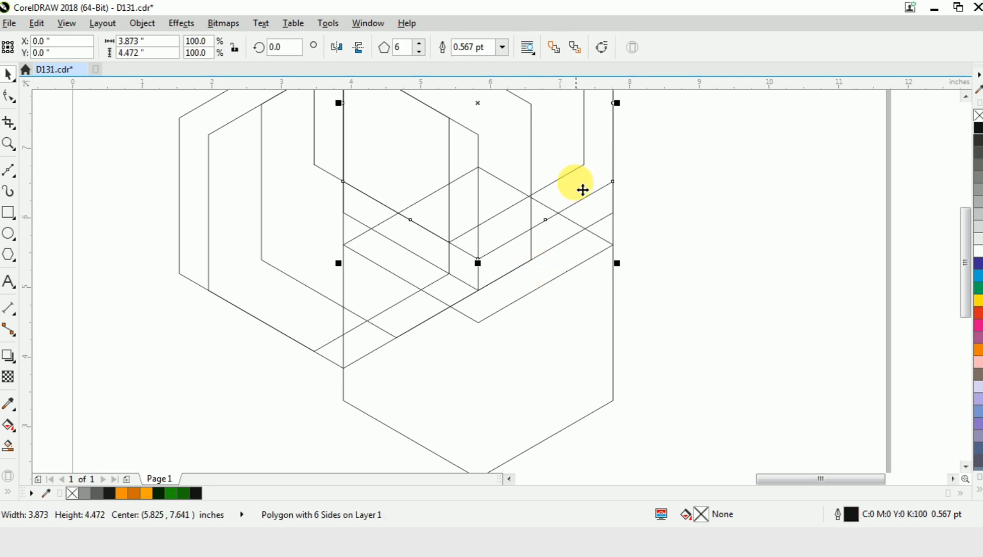
pyautogui.scroll(-2, 566, 219)
pyautogui.moveTo(566, 208); pyautogui.dragTo(556, 244)
pyautogui.rightClick(555, 245)
pyautogui.scroll(2, 542, 252)
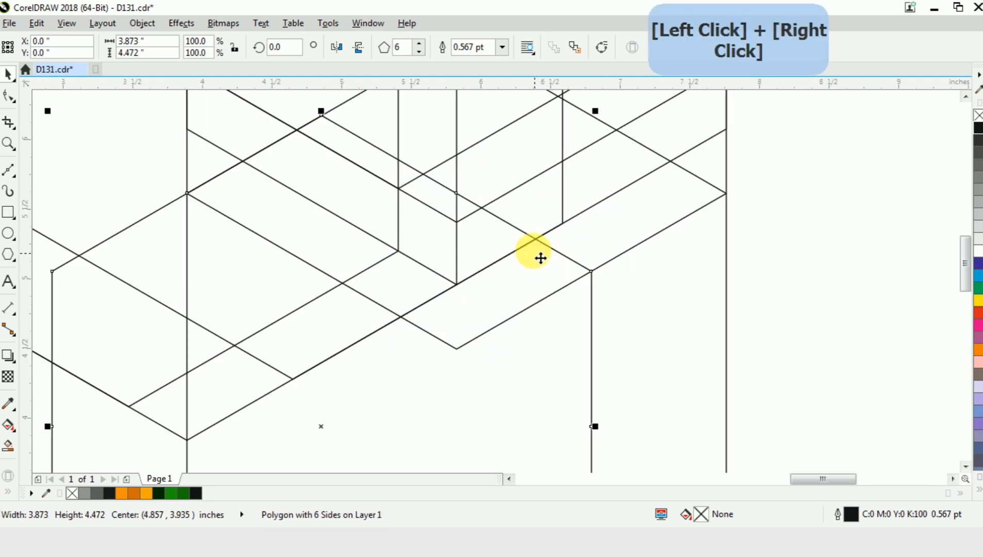
pyautogui.moveTo(456, 194); pyautogui.dragTo(561, 222)
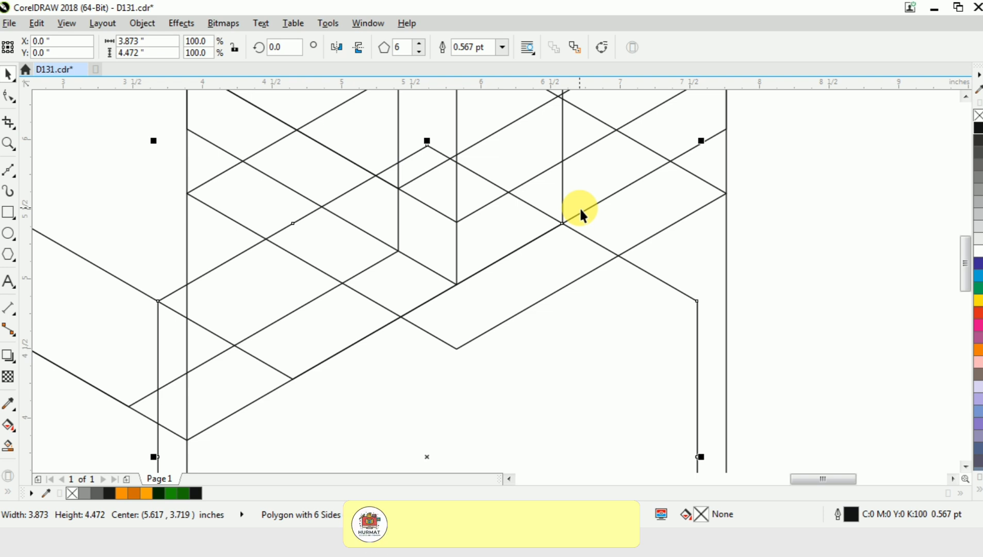
# Duplicate the lower hexagon with the copy's top corner at the vertical-diagonal intersection, centred at about (6.586, 3.608) inches.
pyautogui.scroll(-2, 579, 207)
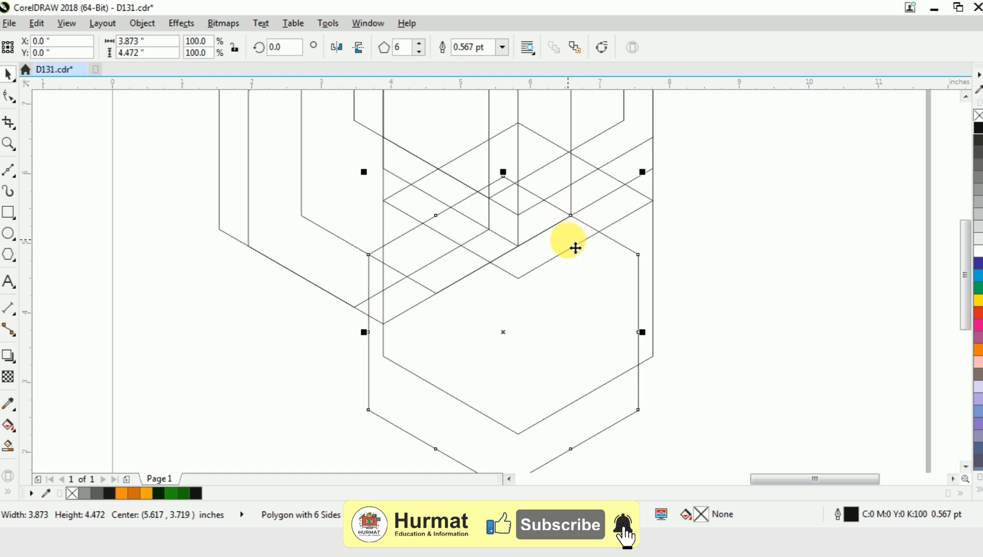
pyautogui.moveTo(505, 175); pyautogui.dragTo(569, 186)
pyautogui.rightClick(570, 186)
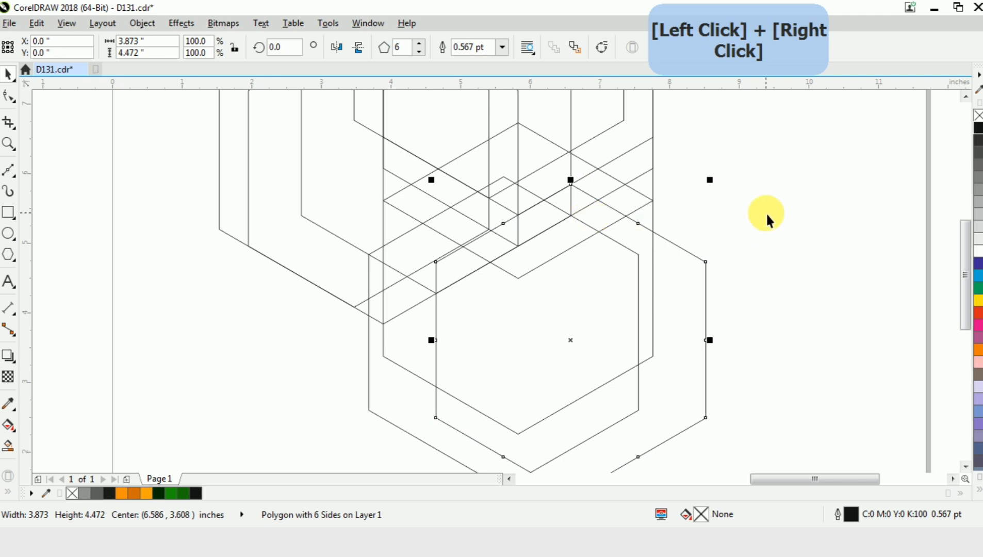
pyautogui.click(732, 220)
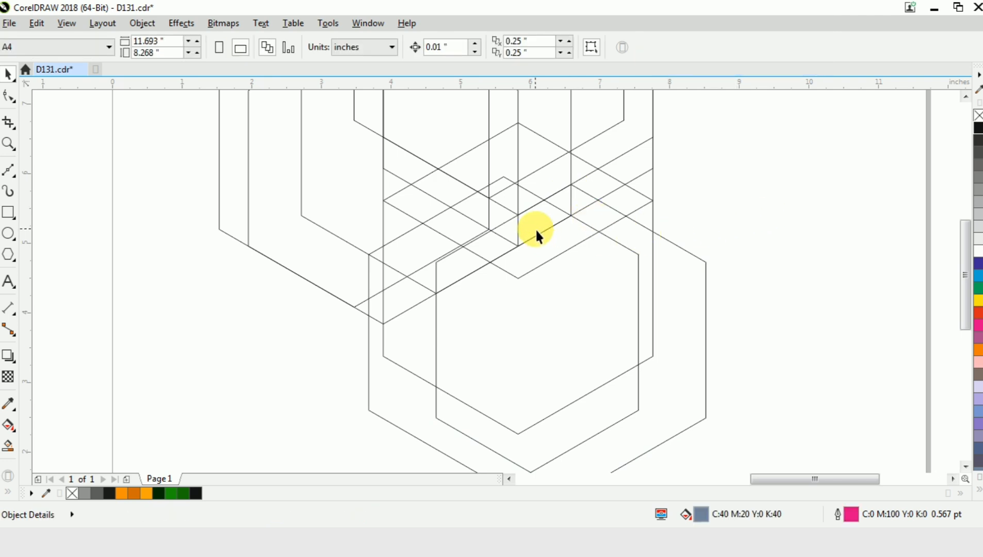
# Smart-fill the sections of the lower V-shaped band with Desert Blue and a 0.567 pt black outline.
pyautogui.scroll(2, 560, 192)
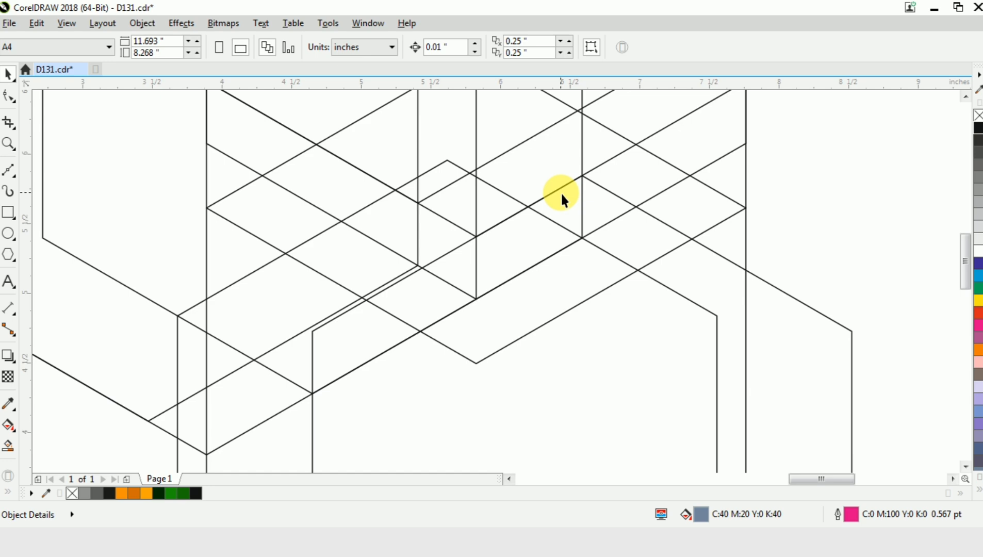
pyautogui.scroll(-2, 510, 291)
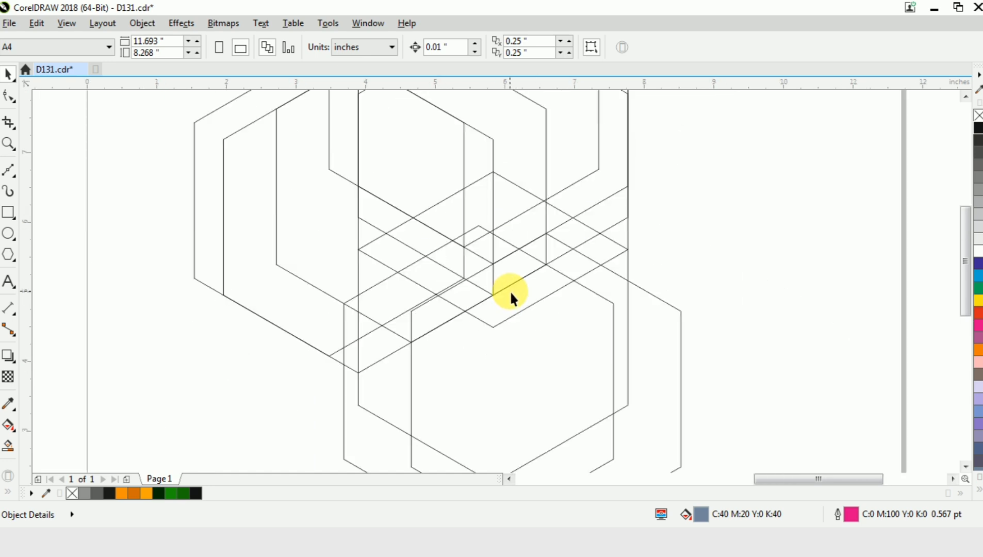
pyautogui.scroll(2, 492, 293)
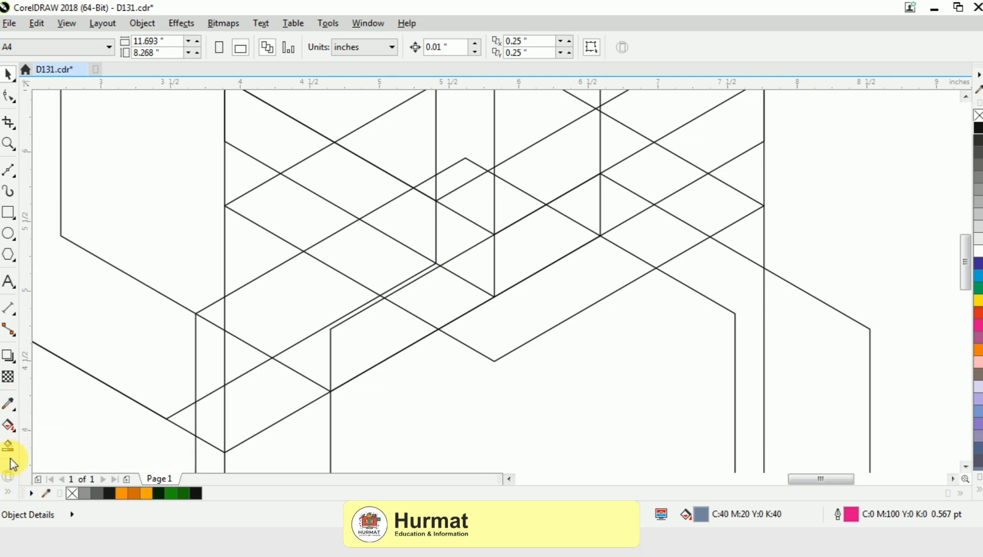
pyautogui.click(8, 445)
pyautogui.click(562, 290)
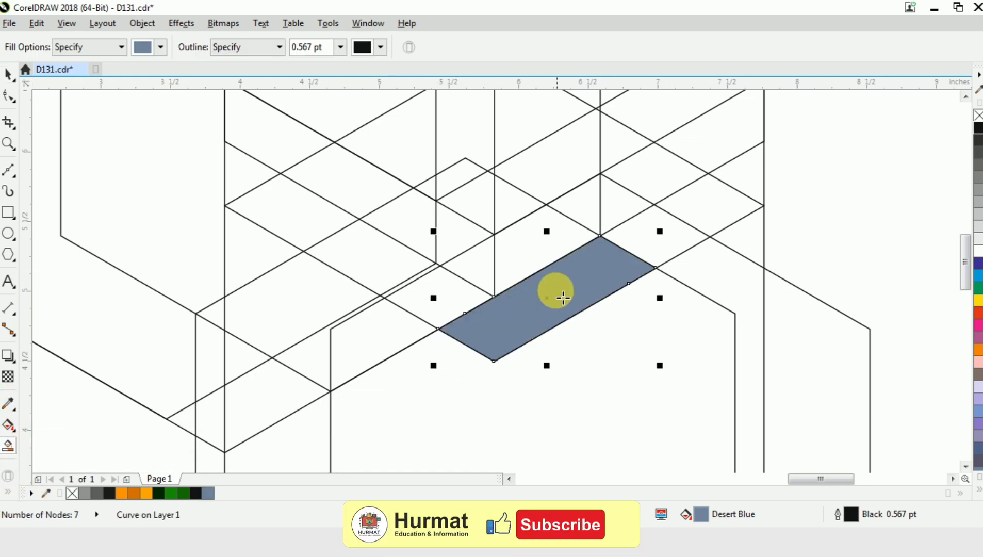
pyautogui.click(396, 282)
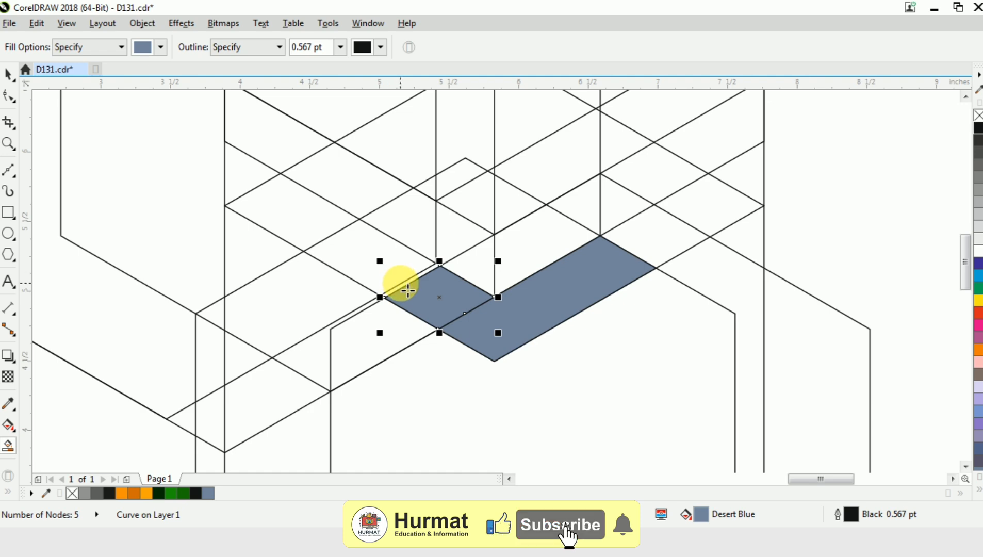
pyautogui.scroll(3, 402, 286)
pyautogui.click(408, 298)
pyautogui.scroll(-2, 320, 259)
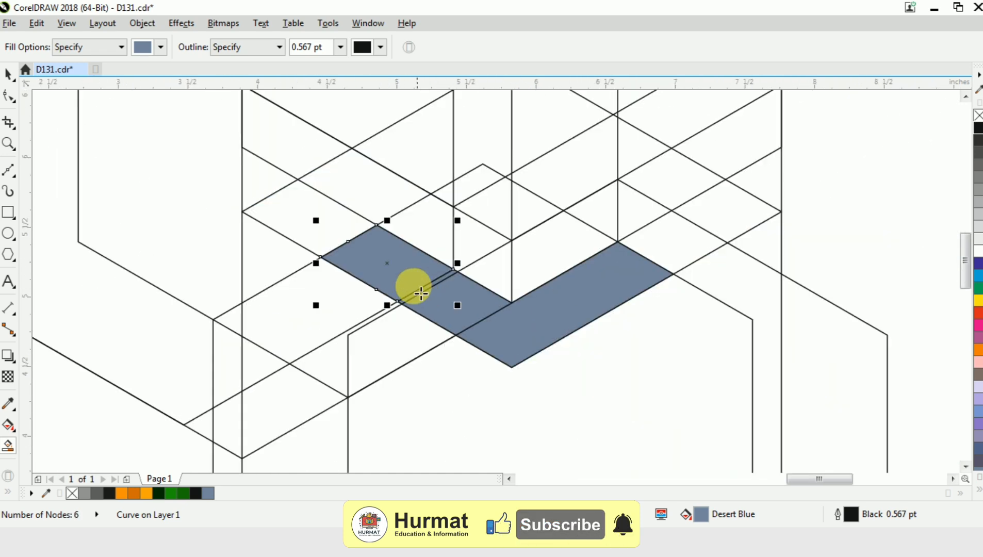
pyautogui.click(336, 238)
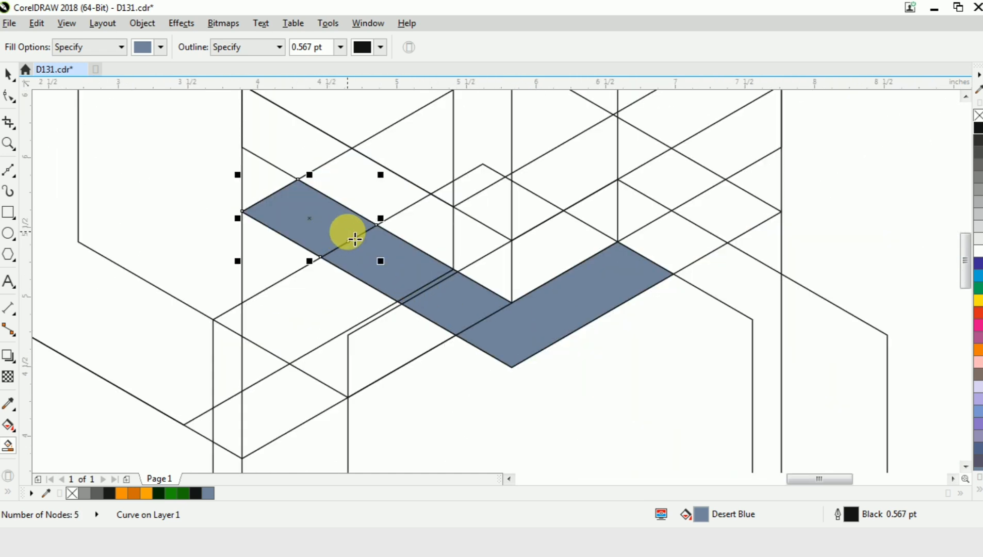
pyautogui.scroll(-2, 365, 236)
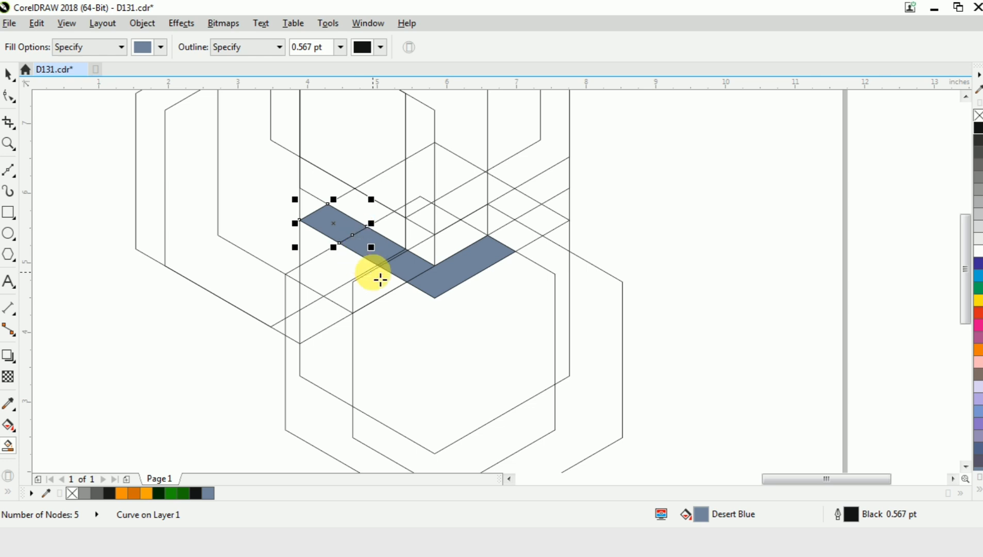
pyautogui.hotkey('ctrl', 'space')
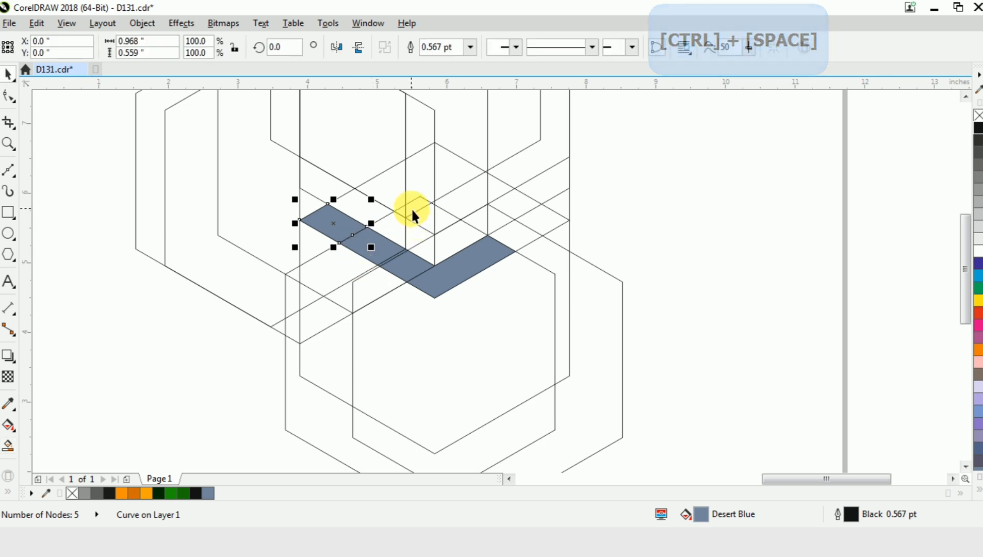
# Duplicate the inner left hexagon and align the copy's lower-right corner with the rhombus's upper-right edge, centred at about (4.192, 7.673) inches.
pyautogui.scroll(2, 411, 208)
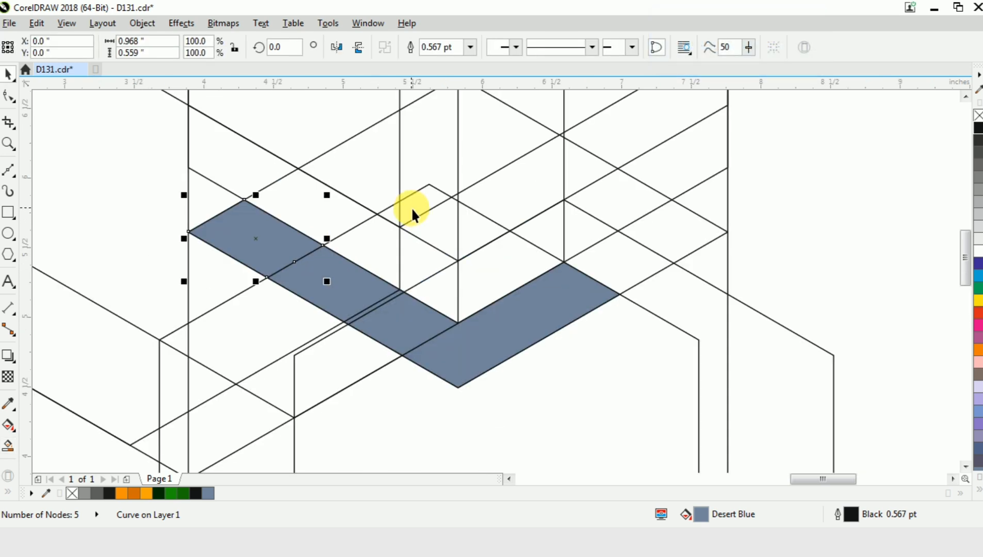
pyautogui.scroll(-2, 677, 247)
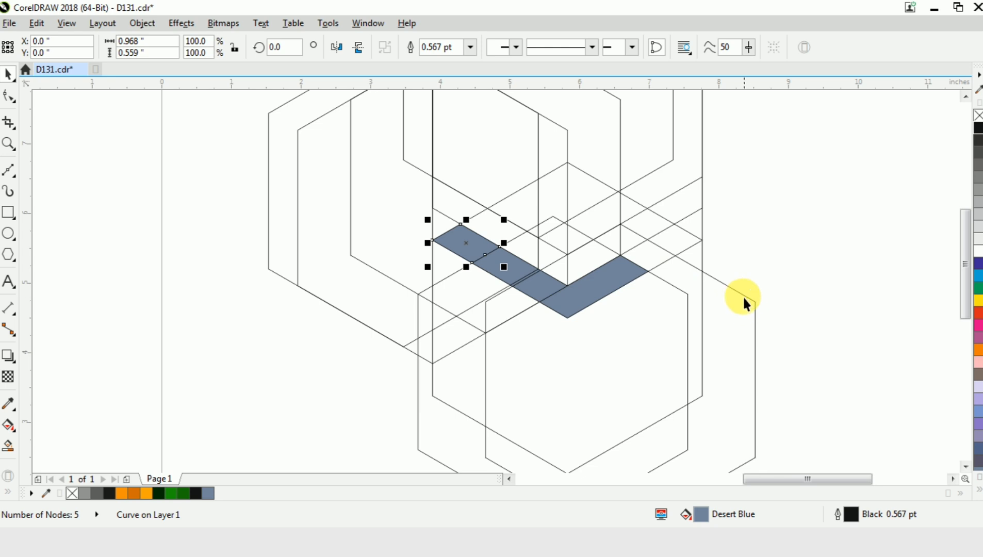
pyautogui.click(372, 267)
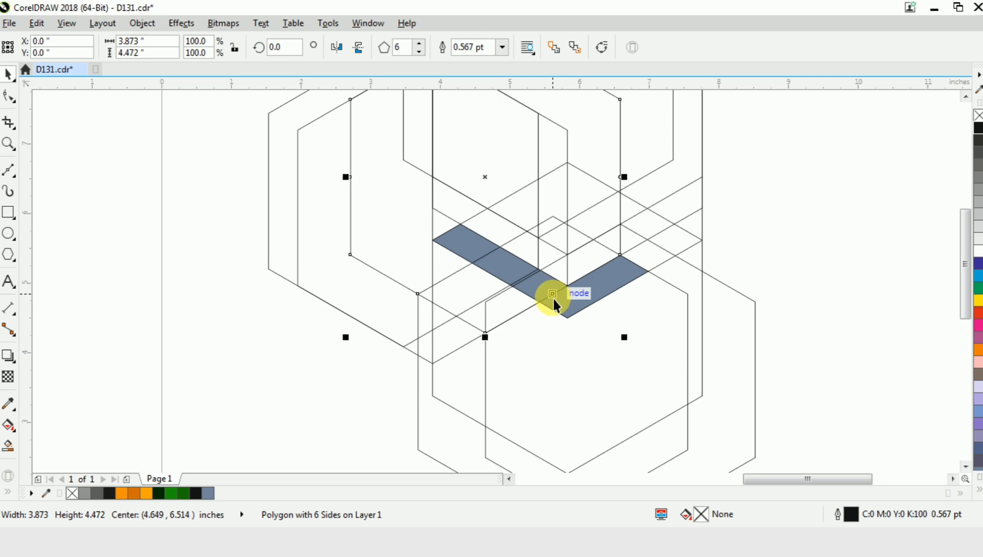
pyautogui.moveTo(553, 298); pyautogui.dragTo(516, 206)
pyautogui.rightClick(516, 207)
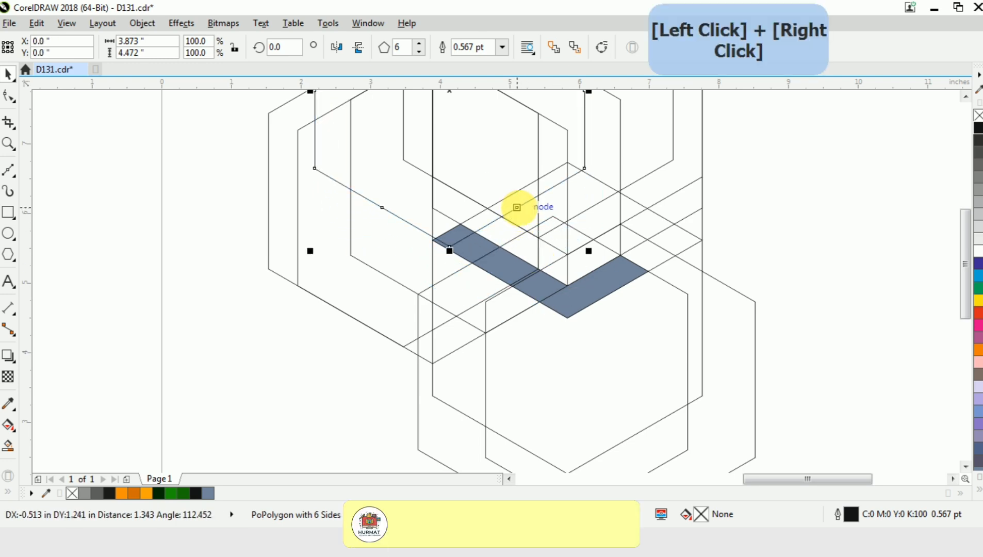
pyautogui.scroll(3, 593, 172)
pyautogui.moveTo(561, 164); pyautogui.dragTo(570, 184)
pyautogui.scroll(-3, 567, 189)
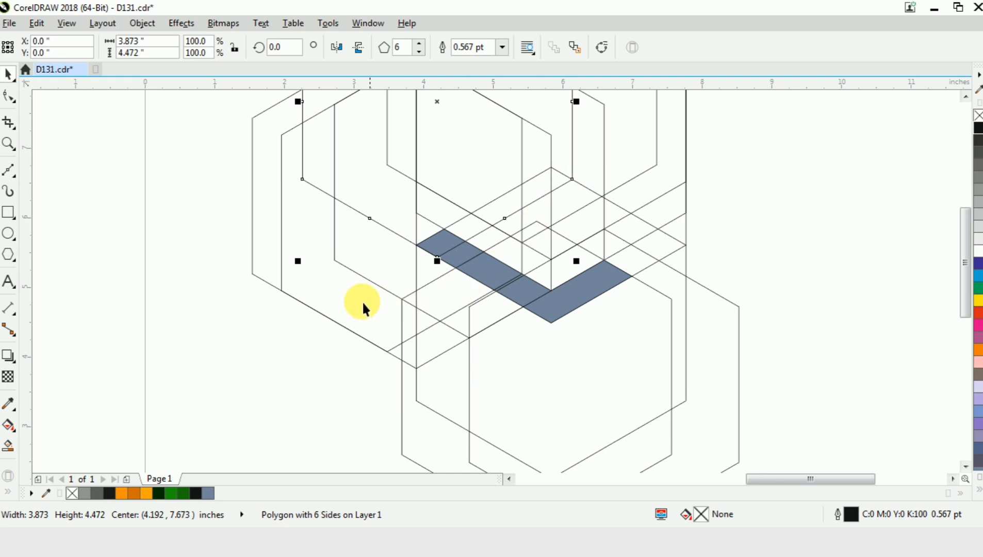
# Smart-fill the sections of the rhombus's upper-left band with Desert Blue and a 0.567 pt black outline.
pyautogui.click(245, 340)
pyautogui.click(8, 444)
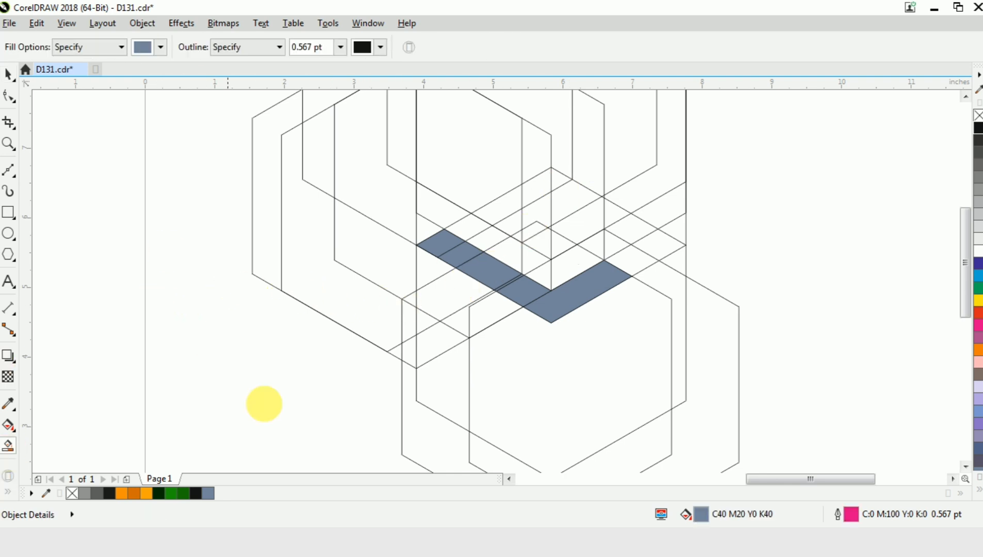
pyautogui.click(472, 237)
pyautogui.click(500, 205)
pyautogui.click(535, 189)
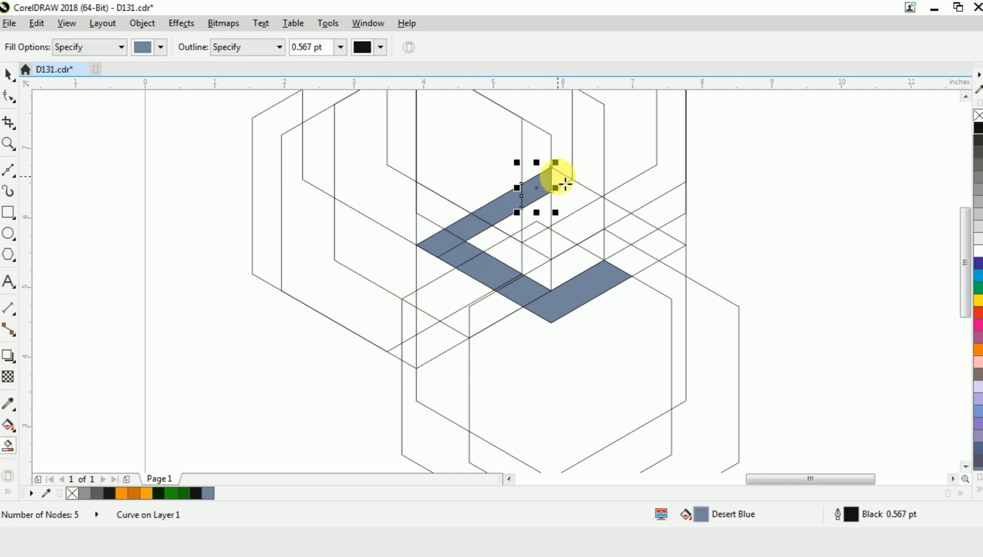
pyautogui.click(561, 179)
pyautogui.hotkey('ctrl', 'space')
pyautogui.click(183, 252)
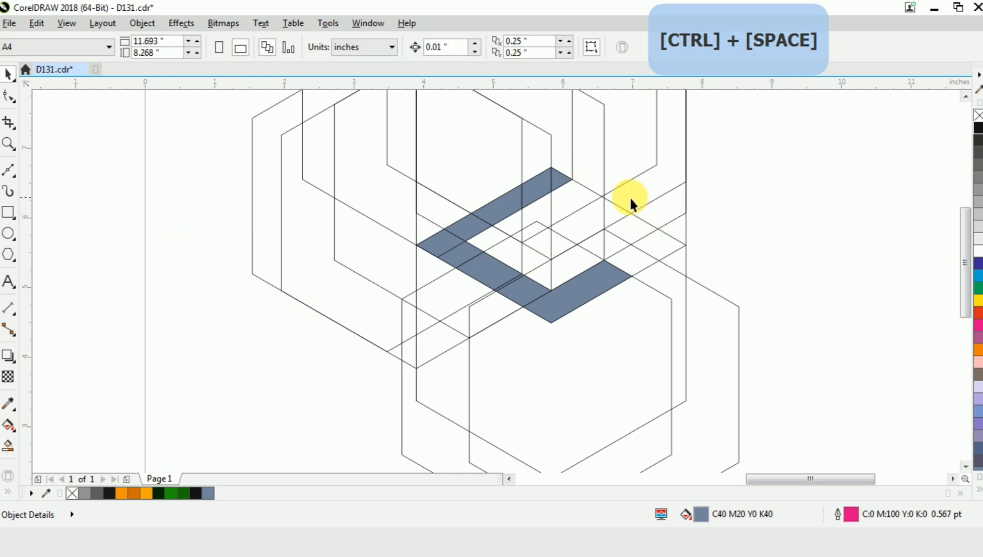
# Duplicate the inner left hexagon with the copy's lower-right corner on the diagonal below the upper band's end, centred at about (4.196, 7.184) inches.
pyautogui.scroll(2, 577, 247)
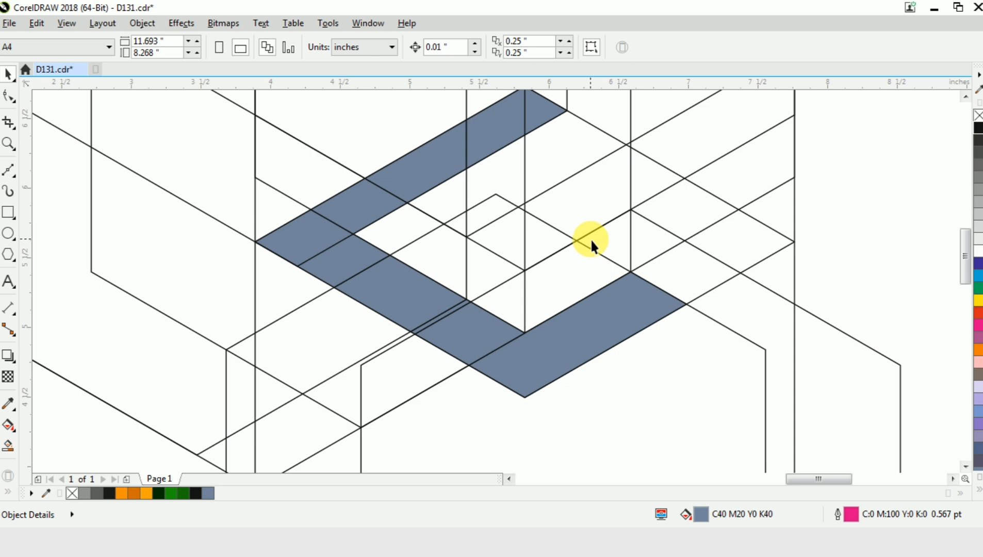
pyautogui.click(630, 166)
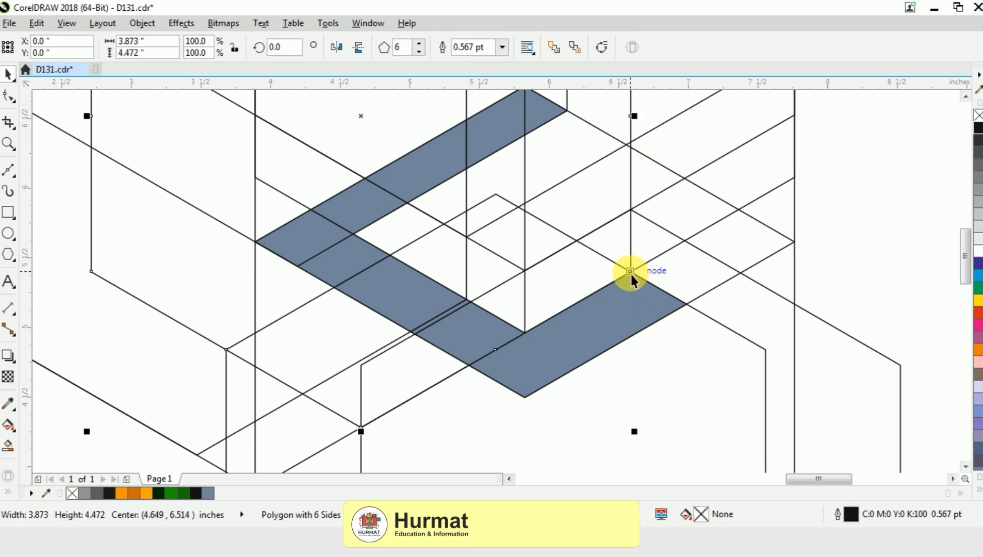
pyautogui.moveTo(631, 271); pyautogui.dragTo(567, 180)
pyautogui.rightClick(568, 179)
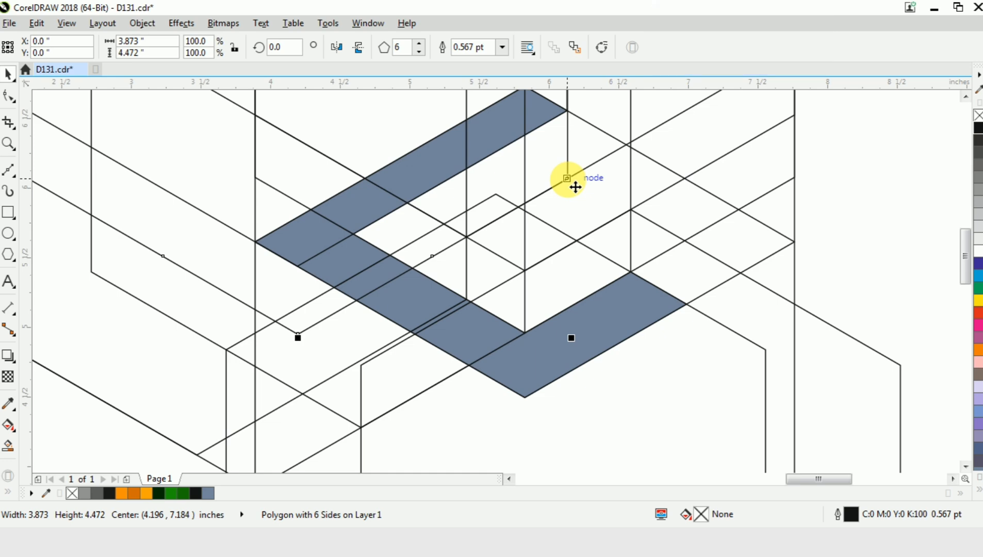
pyautogui.click(847, 158)
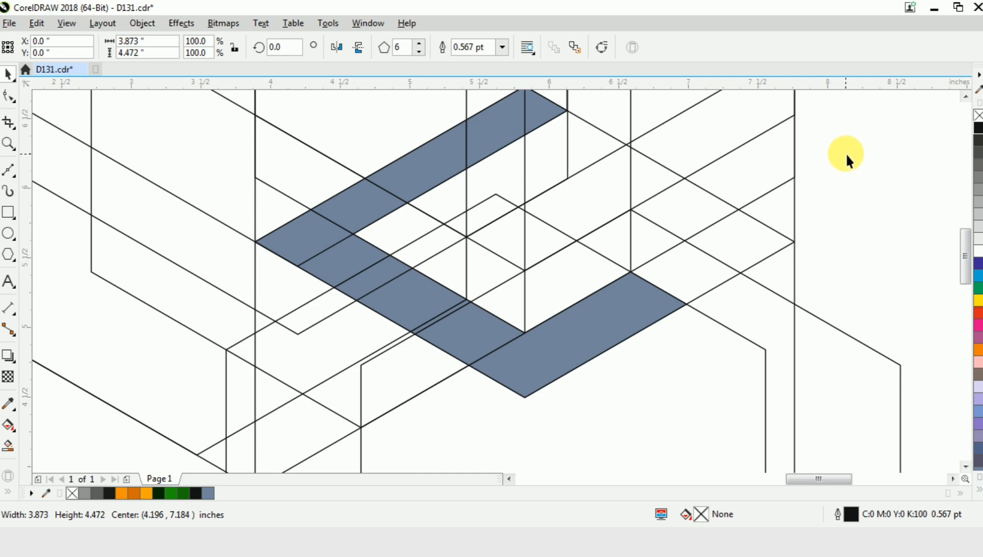
# Smart-fill the sections beside the rhombus's upper-left band and at its left inner corner with Desert Blue, leaving the small white rhombus empty.
pyautogui.click(14, 453)
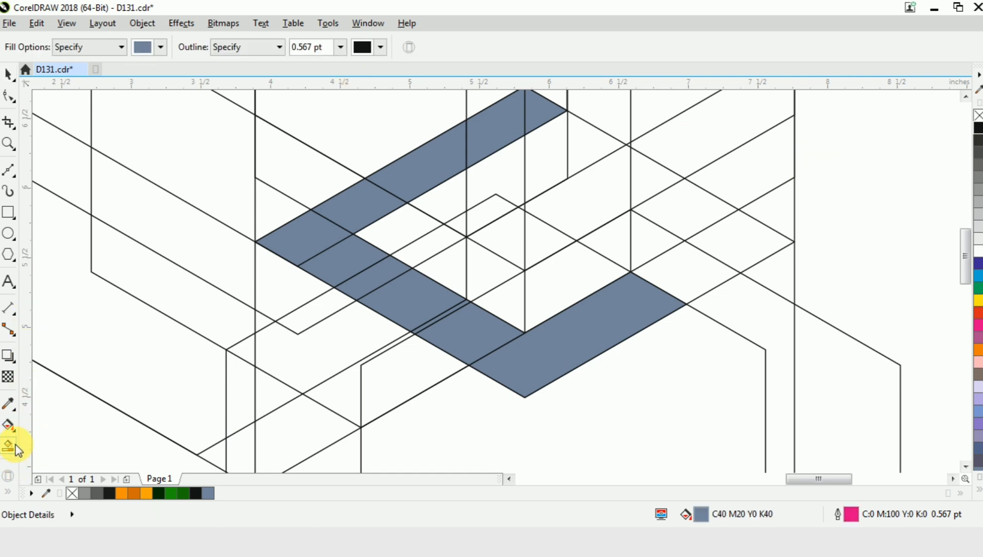
pyautogui.click(533, 168)
pyautogui.click(506, 185)
pyautogui.click(501, 212)
pyautogui.click(446, 209)
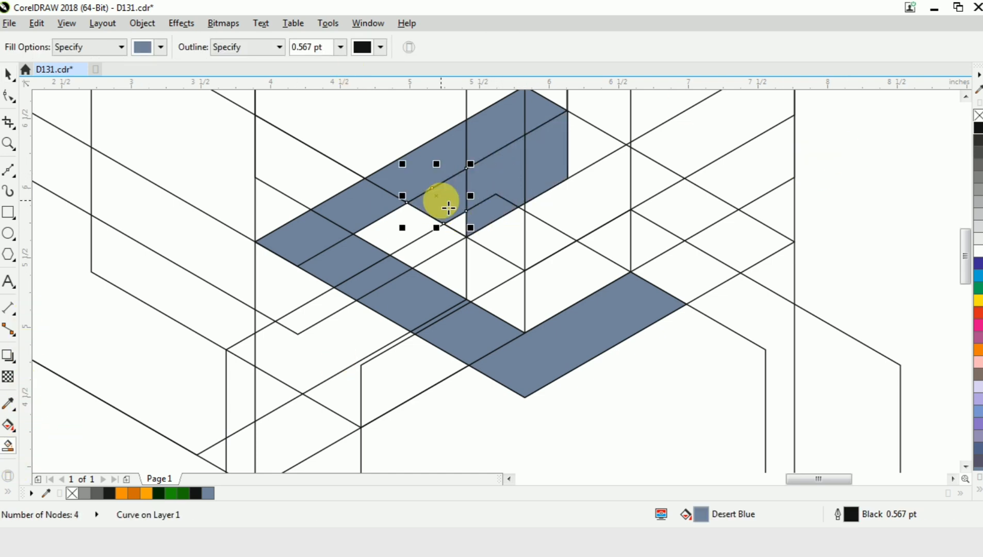
pyautogui.click(403, 232)
pyautogui.click(418, 260)
pyautogui.click(417, 259)
pyautogui.click(458, 226)
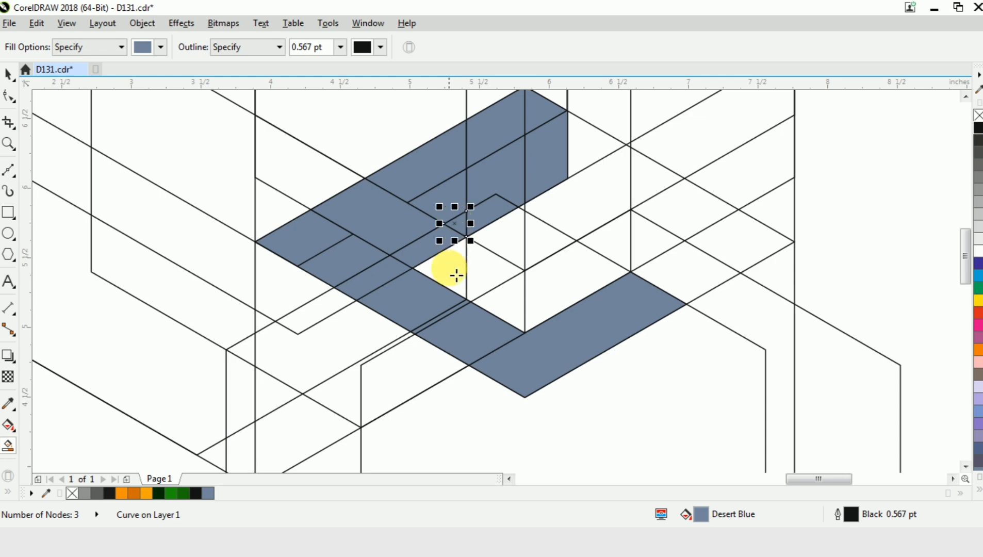
pyautogui.click(454, 276)
pyautogui.hotkey('ctrl', 'space')
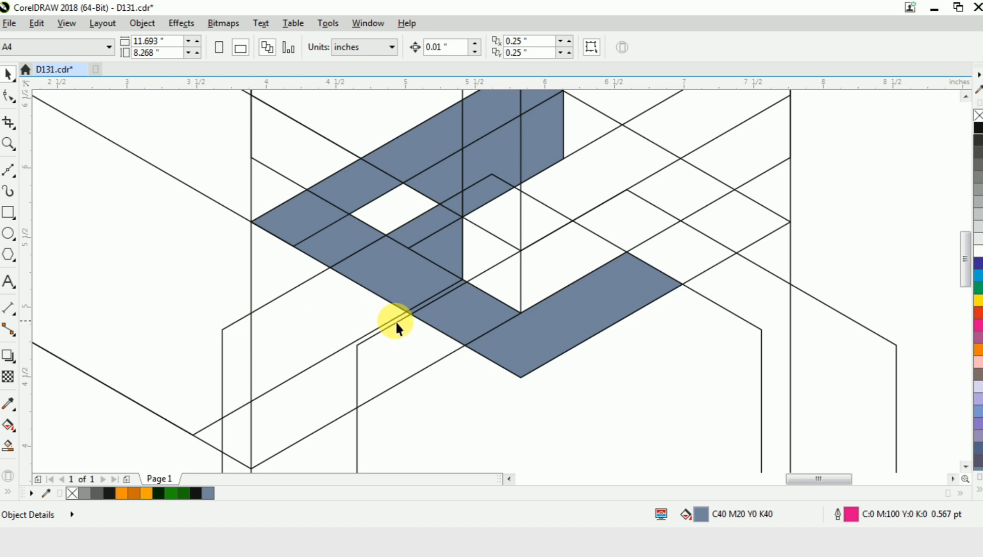
# Smart-fill the central sections and the diagonal band running to the rhombus's upper-right edge with Desert Blue and a 0.567 pt black outline.
pyautogui.click(8, 447)
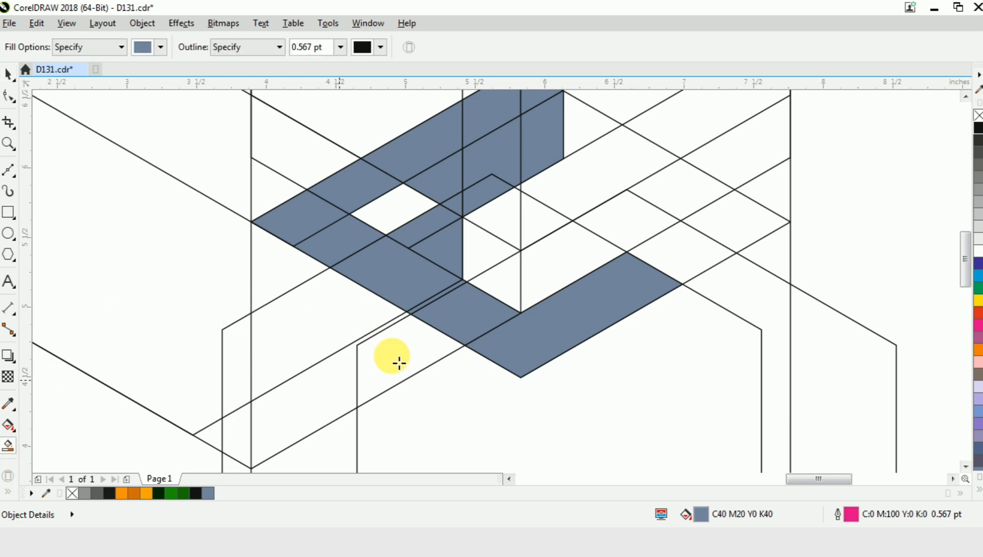
pyautogui.click(496, 256)
pyautogui.click(490, 212)
pyautogui.click(550, 214)
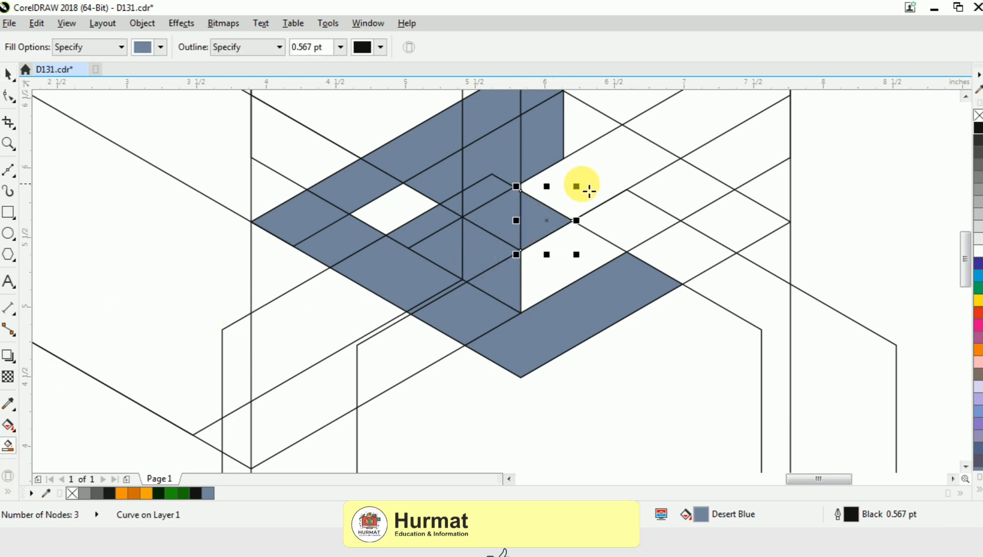
pyautogui.click(583, 187)
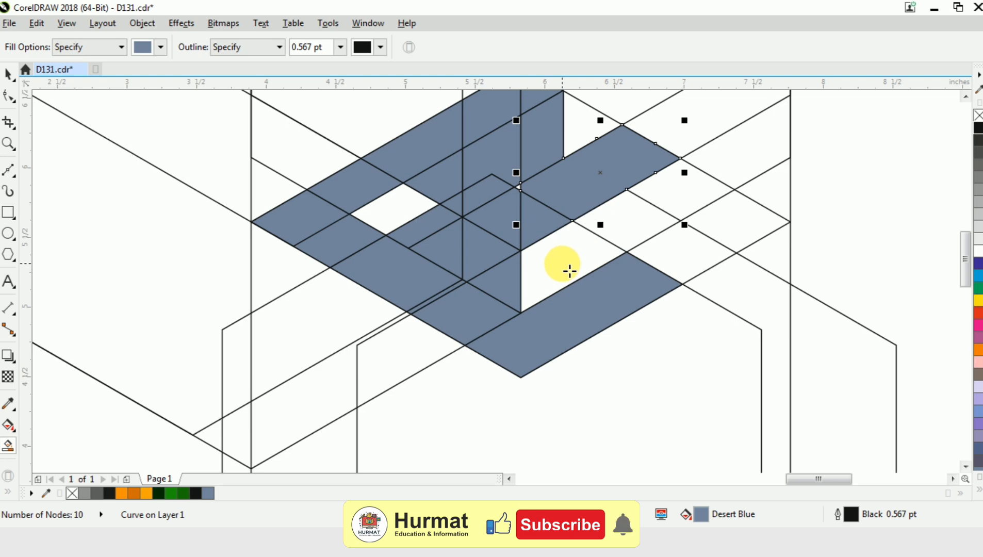
pyautogui.scroll(-4, 569, 271)
pyautogui.hotkey('ctrl', 'space')
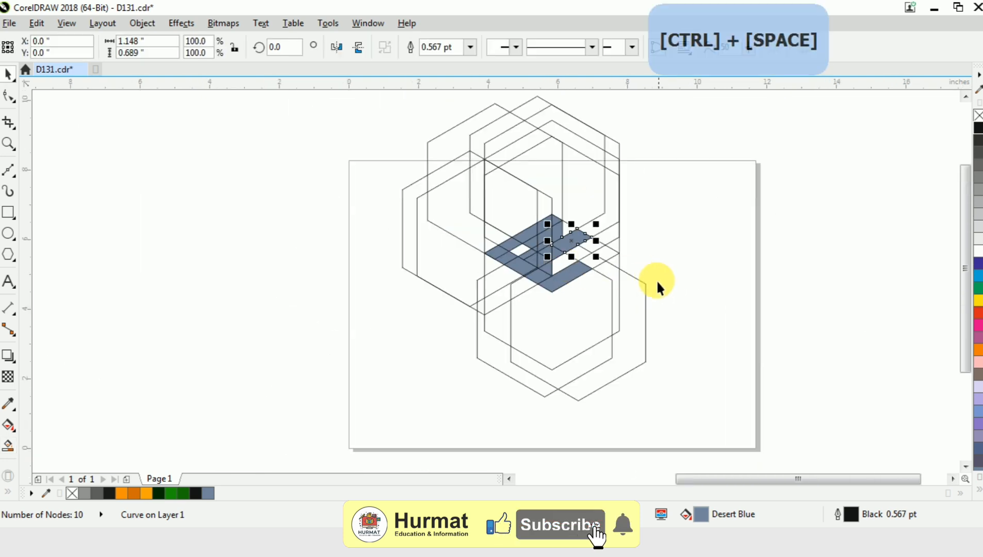
# Duplicate the lower-right hexagon and snap the copy's upper-right corner to the original's top corner, centred at about (4.649, 4.726) inches.
pyautogui.scroll(2, 656, 281)
pyautogui.scroll(2, 593, 272)
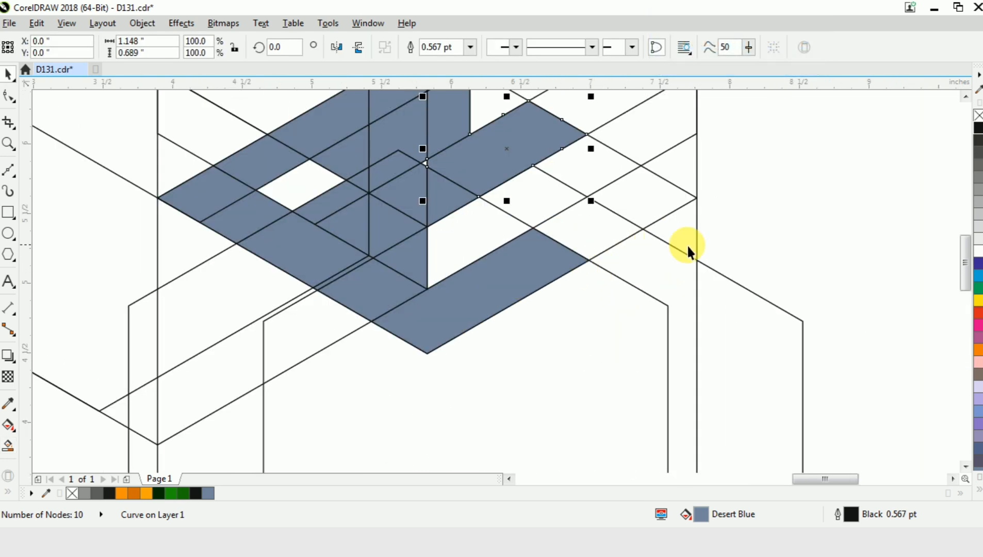
pyautogui.click(802, 321)
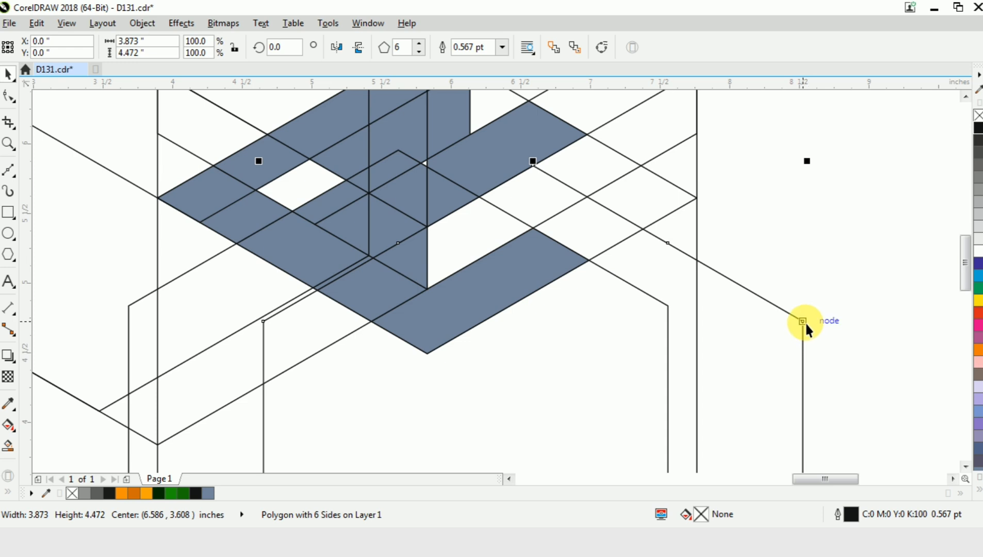
pyautogui.moveTo(792, 317); pyautogui.dragTo(531, 165)
pyautogui.rightClick(530, 165)
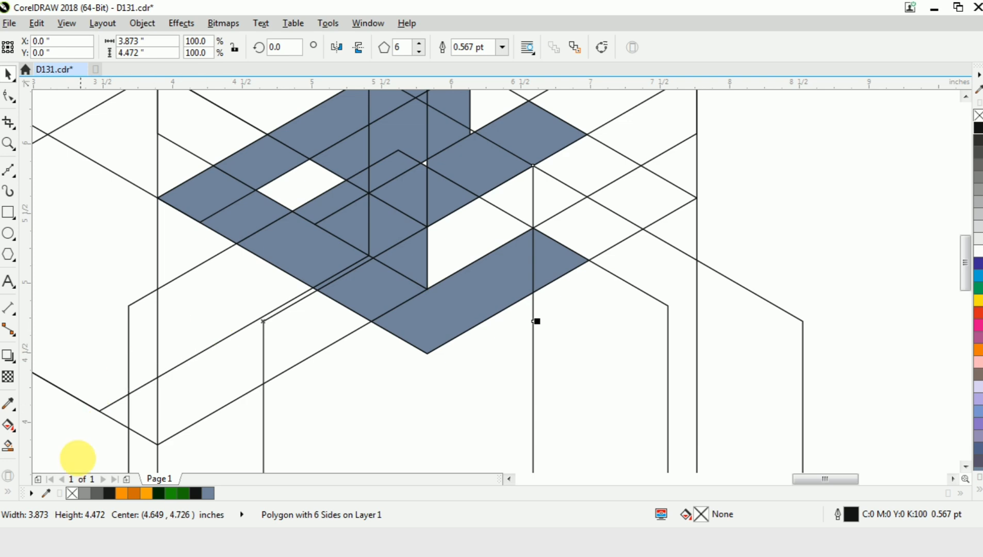
# Smart-fill the sections enclosed to the left of the new hexagon's right edge with Desert Blue, above the lower V-shaped band.
pyautogui.click(9, 447)
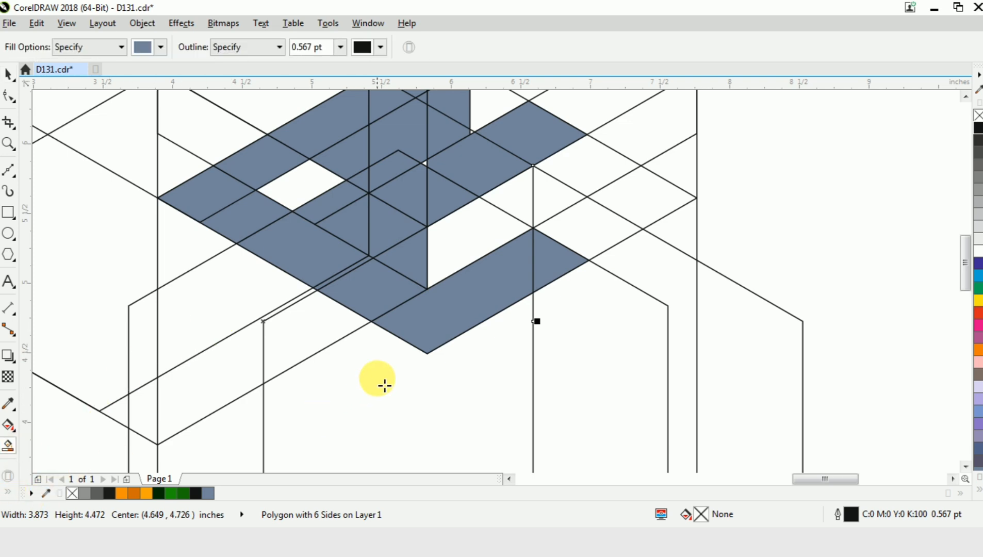
pyautogui.click(509, 200)
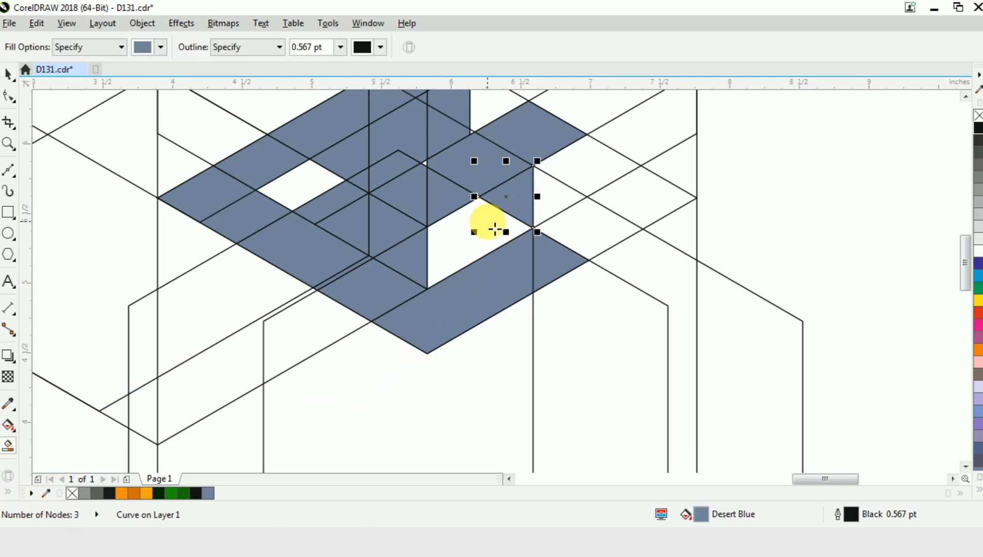
pyautogui.click(487, 219)
pyautogui.hotkey('ctrl', 'space')
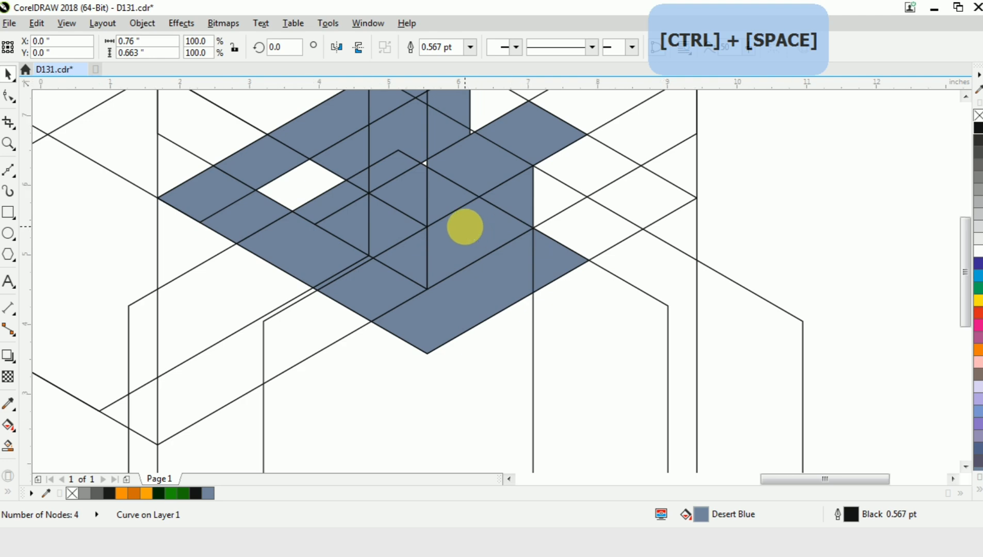
pyautogui.scroll(-2, 471, 231)
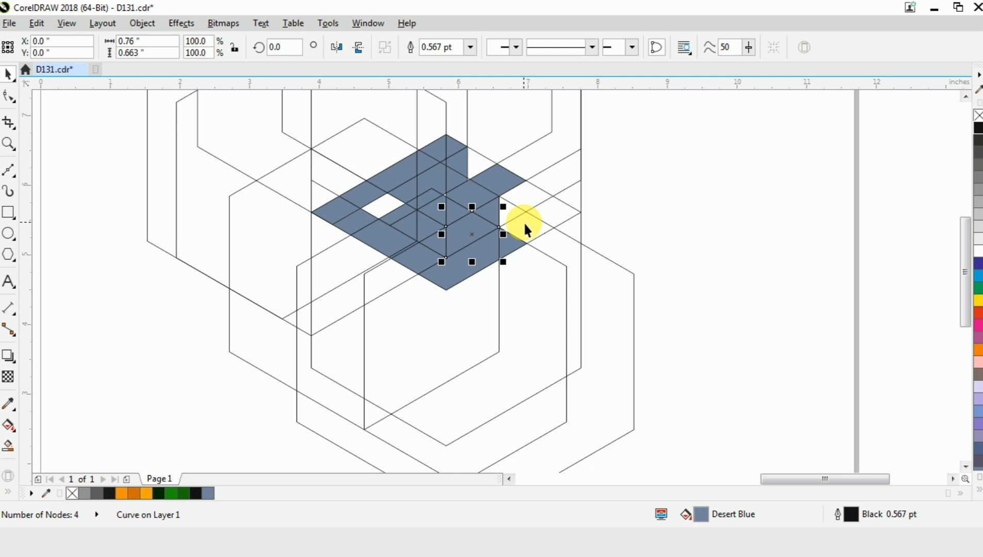
# Smart-fill the sections of the rhombus's right corner and the enclosed triangle beside them with Desert Blue and a 0.567 pt black outline.
pyautogui.click(632, 205)
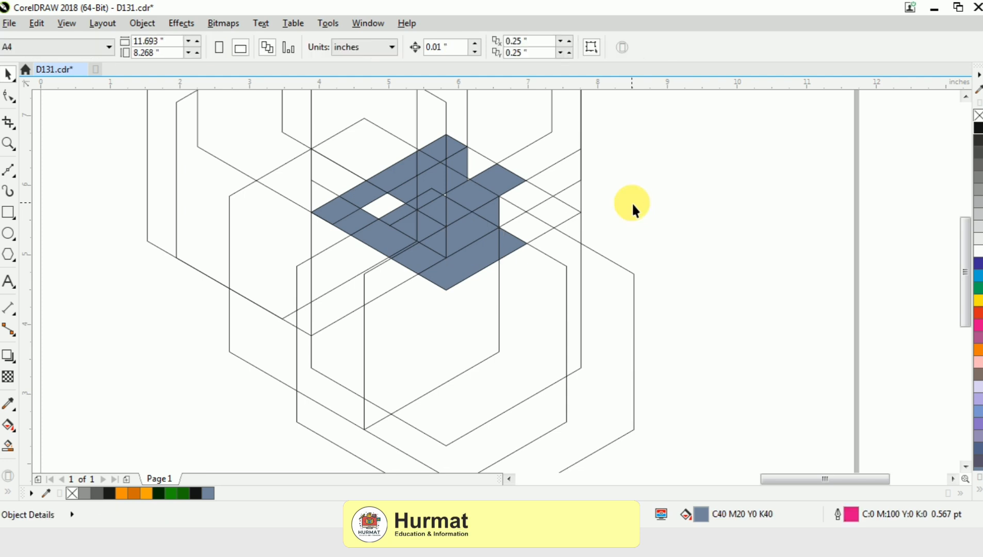
pyautogui.click(8, 446)
pyautogui.click(521, 207)
pyautogui.click(560, 209)
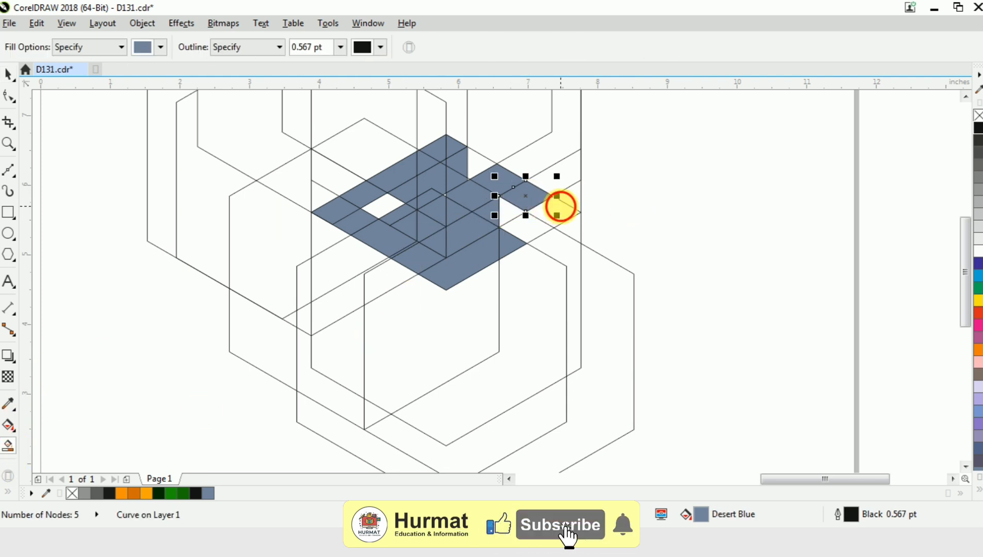
pyautogui.click(530, 227)
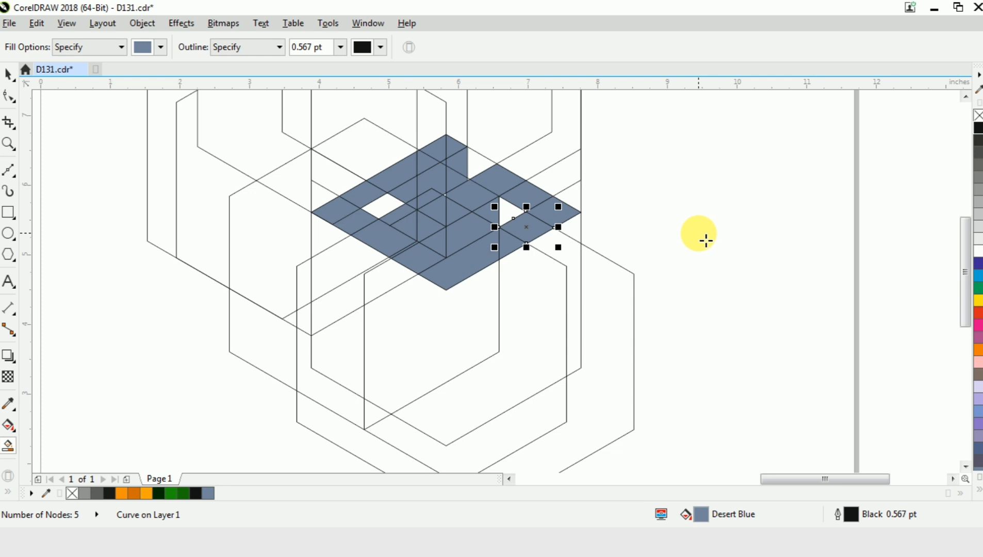
pyautogui.click(520, 217)
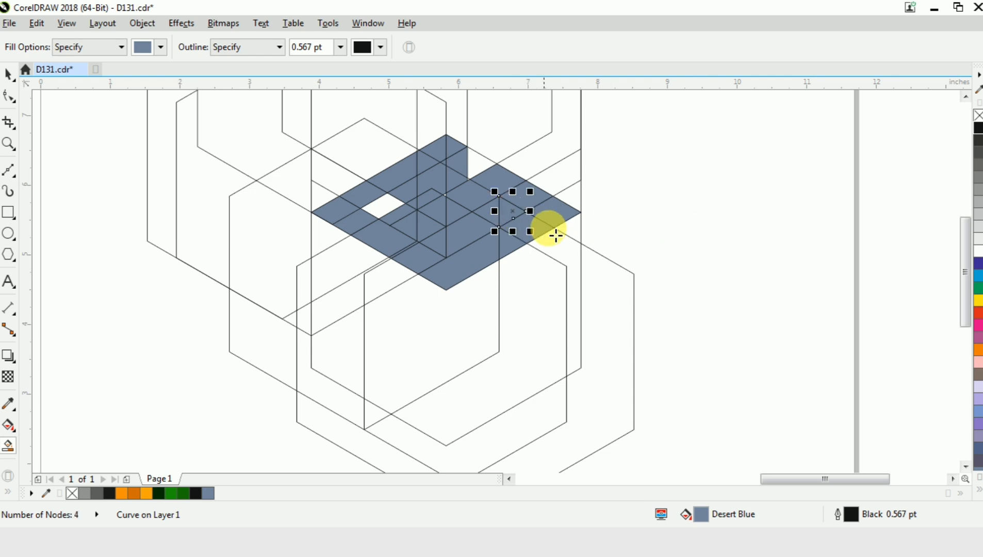
pyautogui.hotkey('ctrl', 'space')
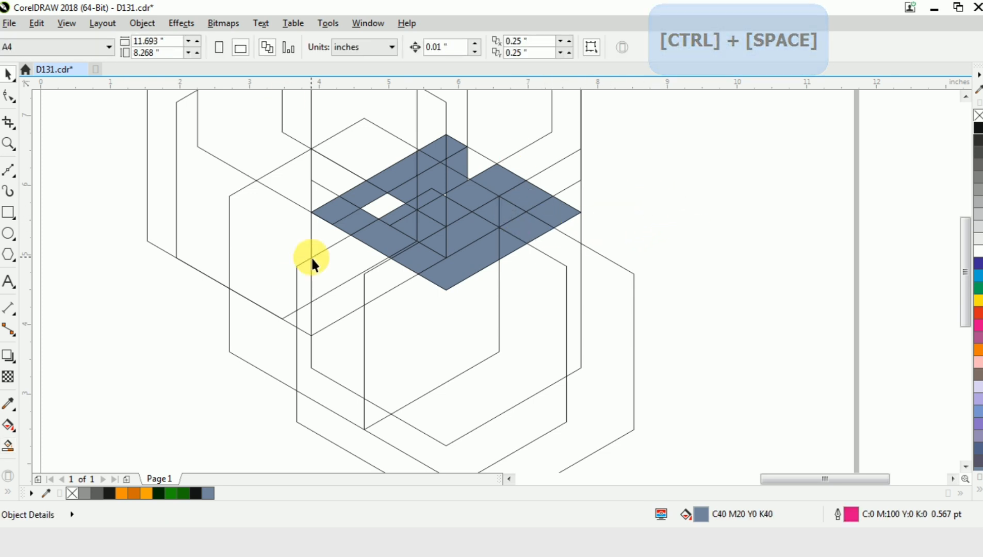
# Smart-fill the tiny white triangular gap near the rhombus's centre with Desert Blue.
pyautogui.scroll(5, 449, 201)
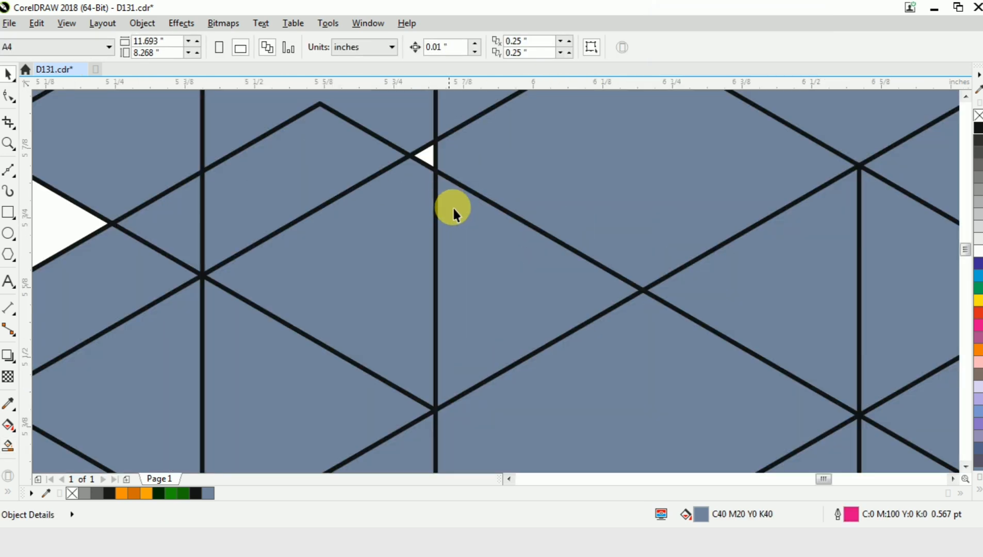
pyautogui.click(9, 447)
pyautogui.click(423, 154)
pyautogui.hotkey('ctrl', 'space')
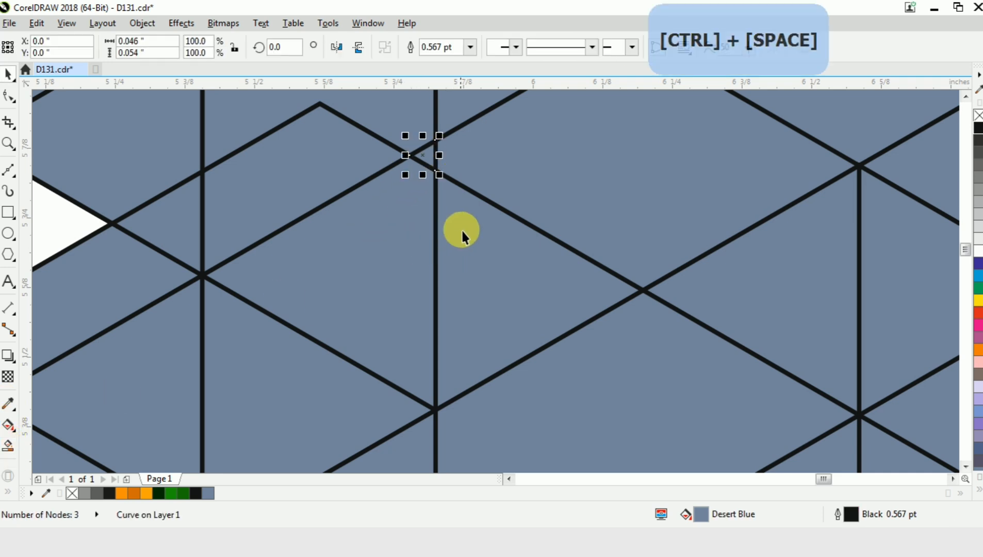
pyautogui.scroll(-3, 460, 229)
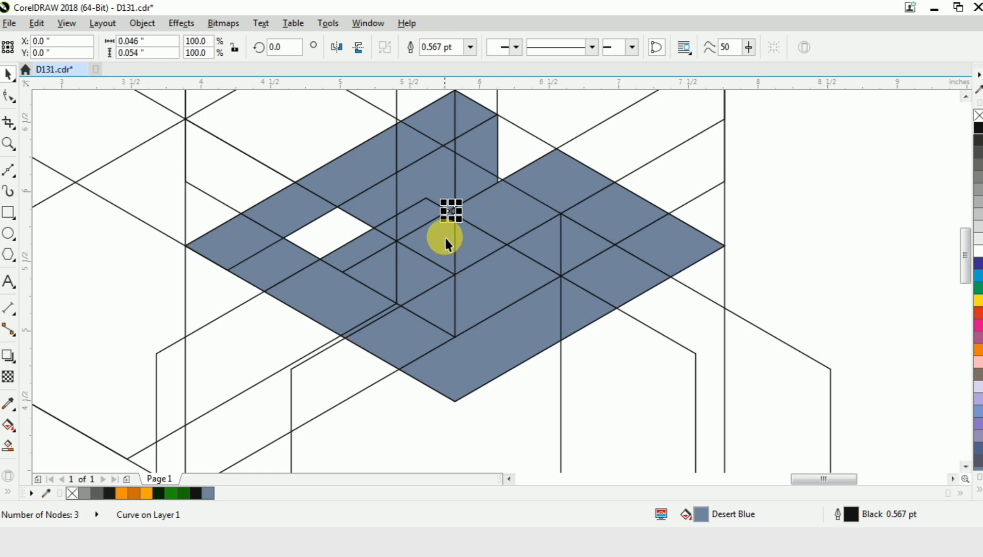
# Smart-fill the small white rhombus in the left half of the blue shape with Desert Blue.
pyautogui.click(478, 263)
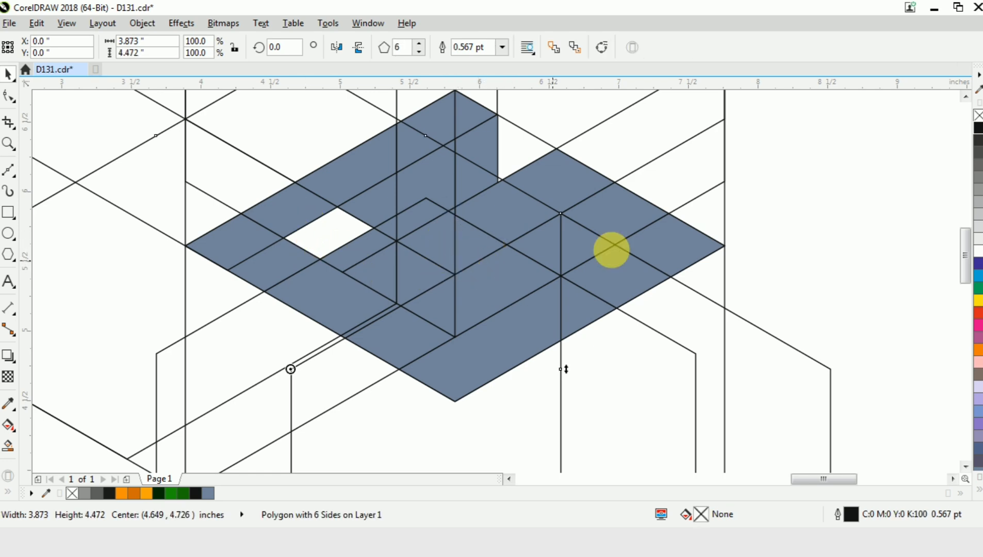
pyautogui.scroll(-1, 831, 182)
pyautogui.scroll(-1, 831, 182)
pyautogui.click(871, 162)
pyautogui.scroll(1, 755, 153)
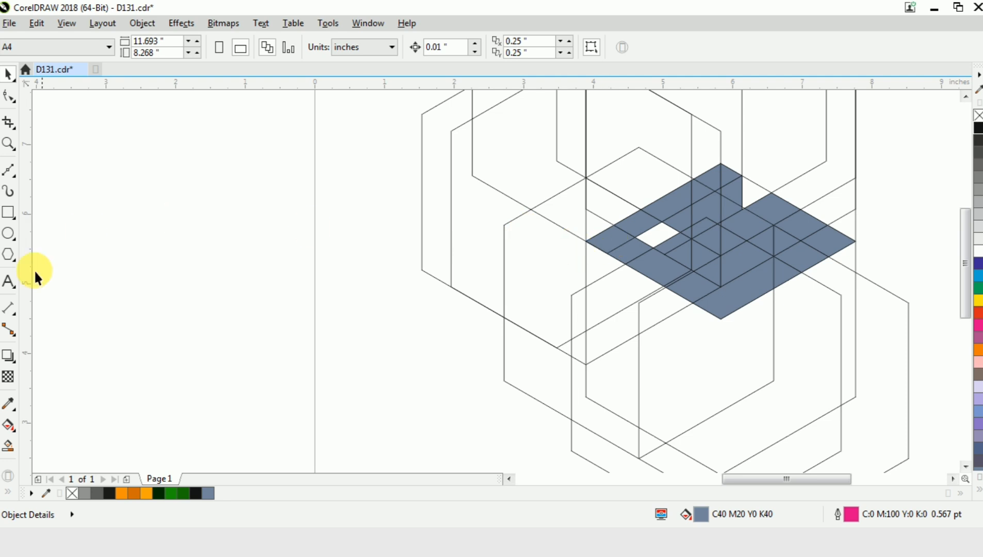
pyautogui.click(9, 444)
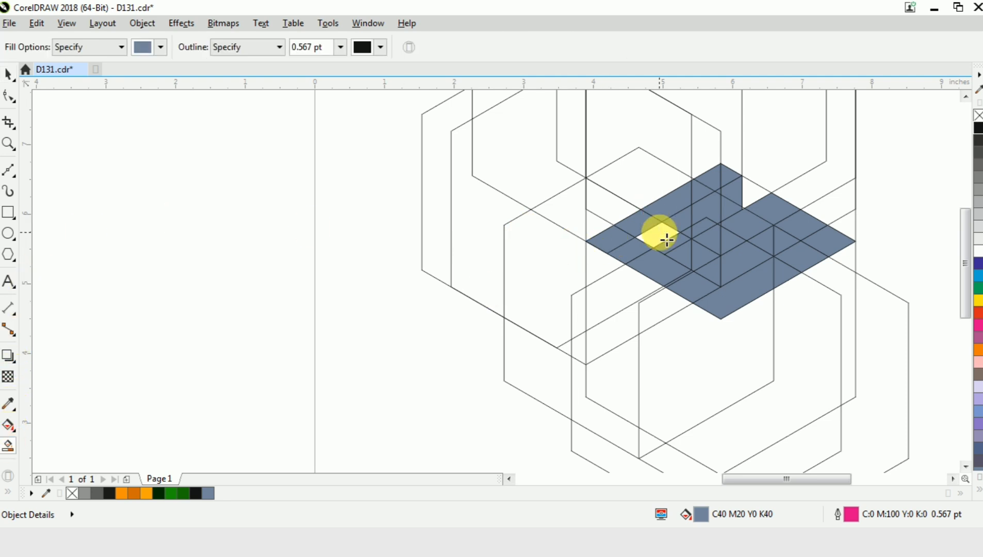
pyautogui.click(658, 232)
pyautogui.hotkey('ctrl', 'space')
pyautogui.click(485, 227)
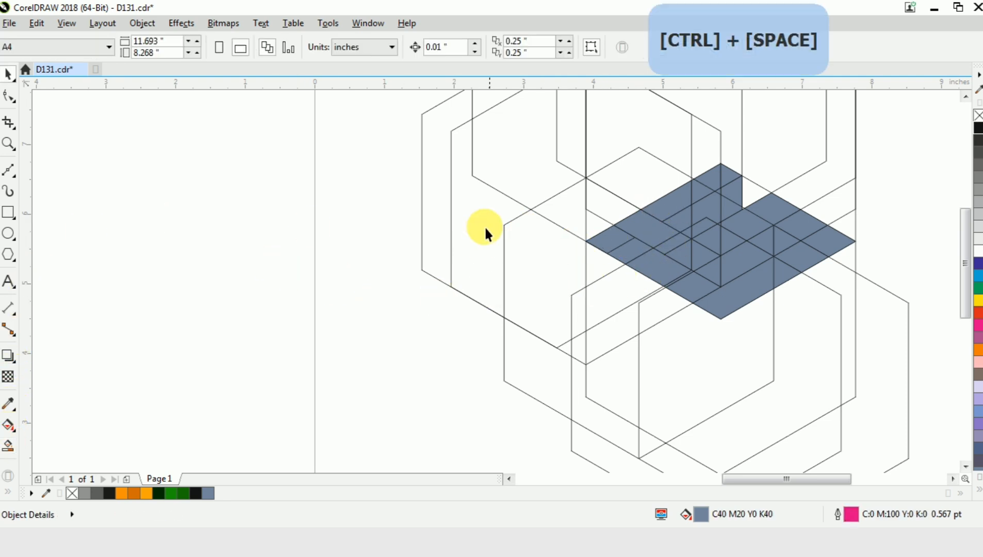
# Delete the construction hexagons centred above and to the upper left of the filled rhombus.
pyautogui.click(450, 184)
pyautogui.scroll(-1, 410, 217)
pyautogui.press('Delete')
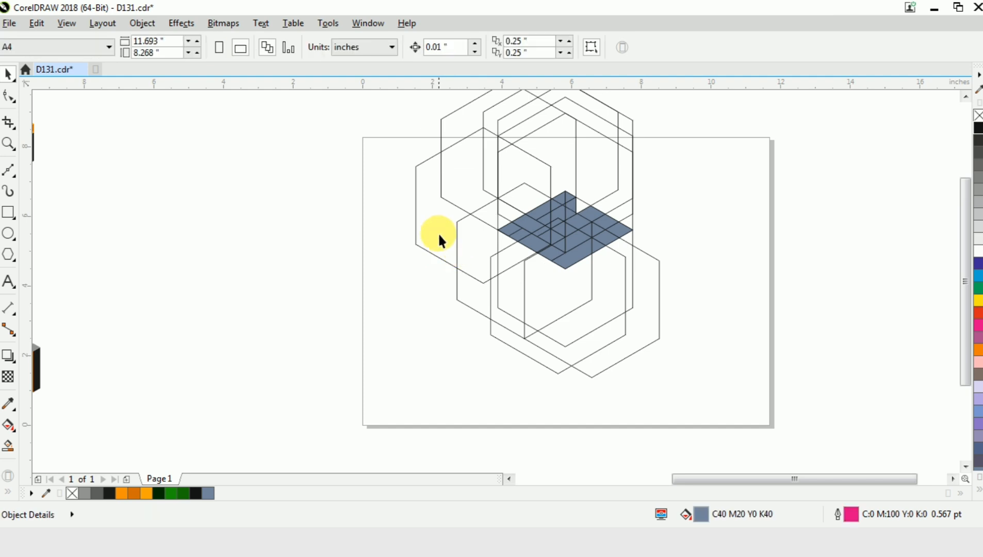
pyautogui.click(454, 198)
pyautogui.press('Delete')
pyautogui.click(539, 152)
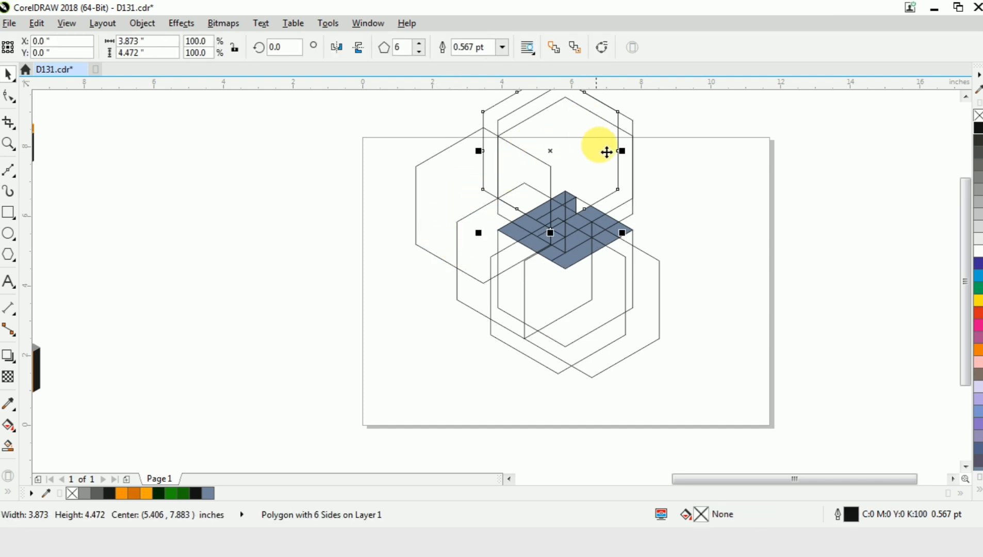
pyautogui.press('Delete')
pyautogui.click(628, 141)
pyautogui.press('Delete')
pyautogui.click(629, 141)
pyautogui.press('Delete')
pyautogui.click(444, 182)
pyautogui.press('Delete')
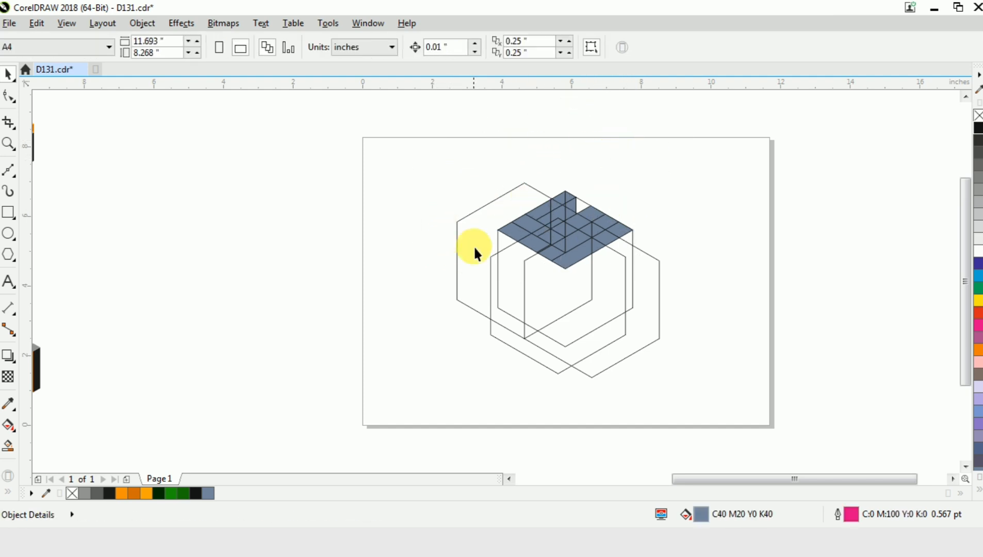
# Delete the remaining construction hexagons around the lower part, keeping only the one that outlines the cube.
pyautogui.click(476, 262)
pyautogui.press('Delete')
pyautogui.press('Delete')
pyautogui.click(517, 346)
pyautogui.press('Delete')
pyautogui.click(588, 361)
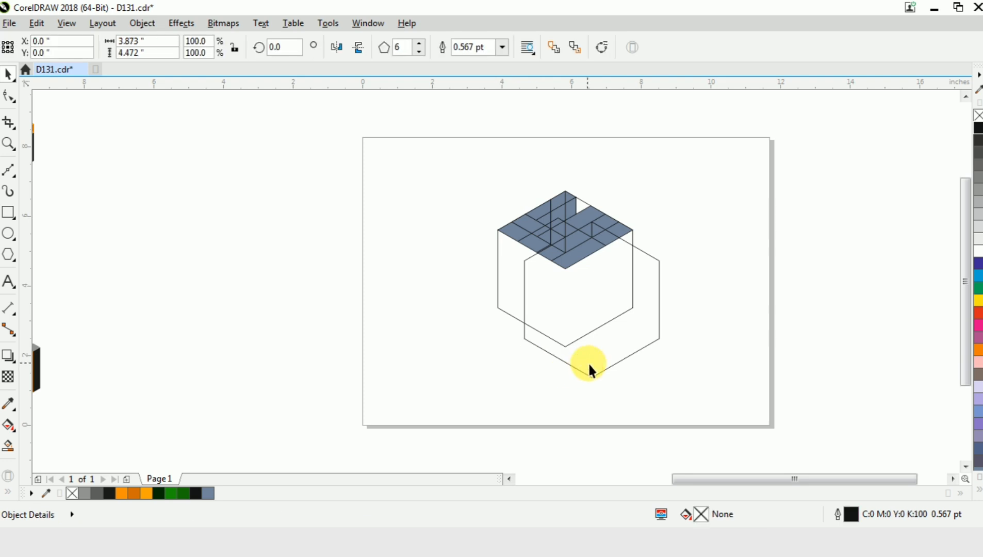
pyautogui.press('Delete')
# Weld the five blue pieces running from the rhombus's centre along its upper-right edge to the right corner.
pyautogui.scroll(2, 596, 233)
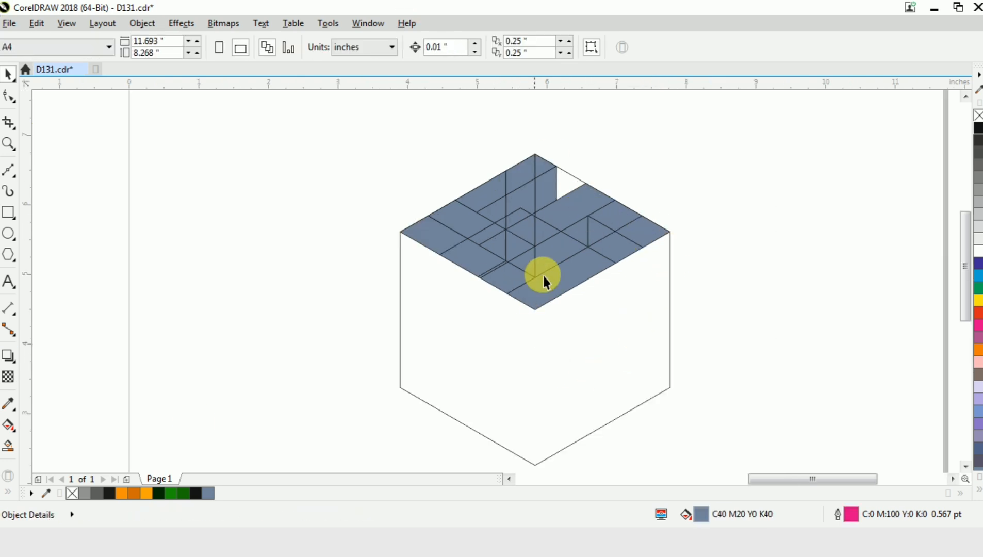
pyautogui.scroll(2, 544, 276)
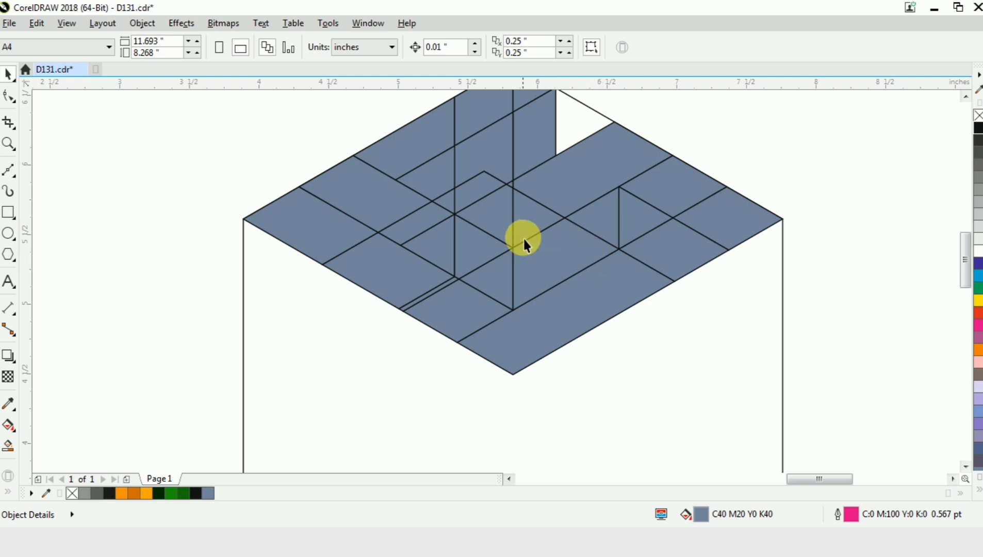
pyautogui.click(504, 230)
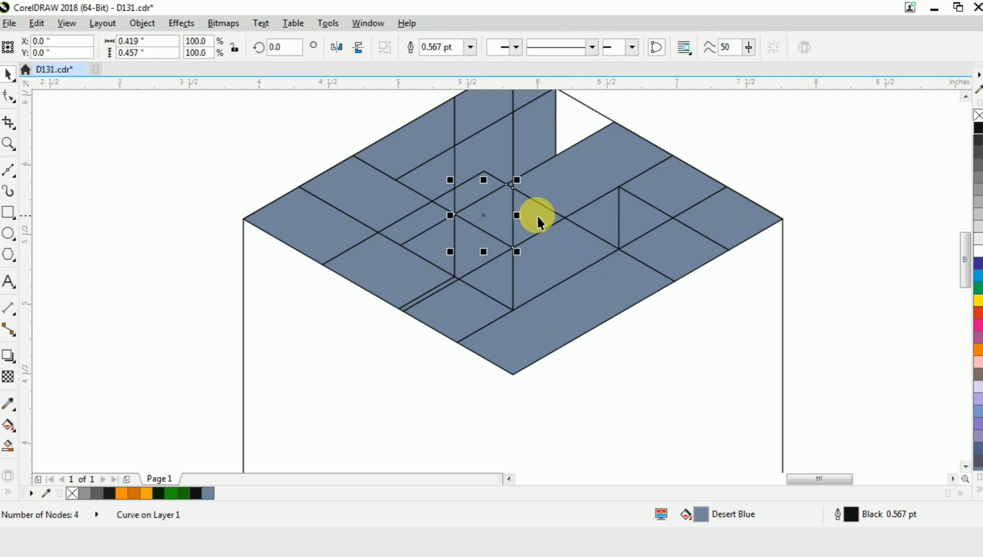
pyautogui.keyDown('shift'); pyautogui.click(544, 230); pyautogui.keyUp('shift')
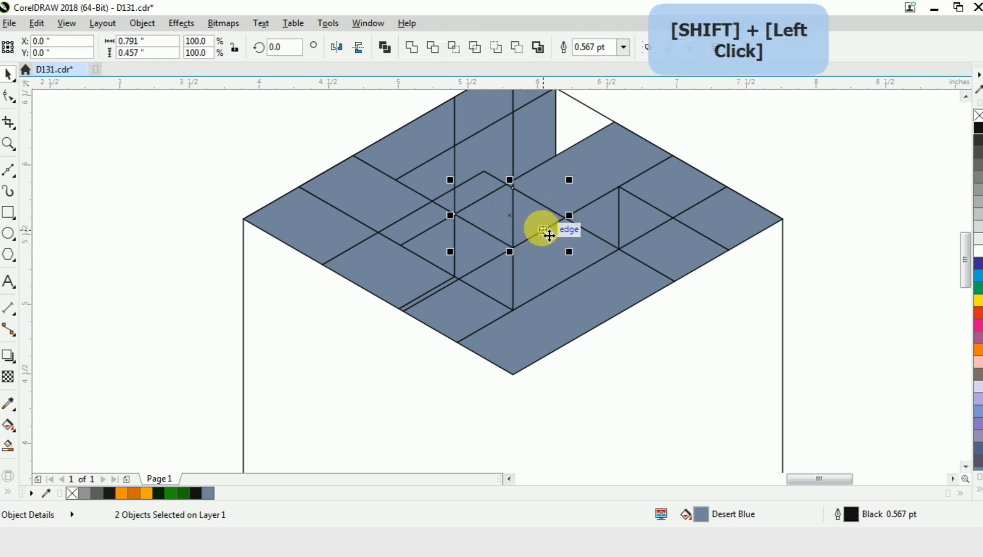
pyautogui.keyDown('shift'); pyautogui.click(597, 173); pyautogui.keyUp('shift')
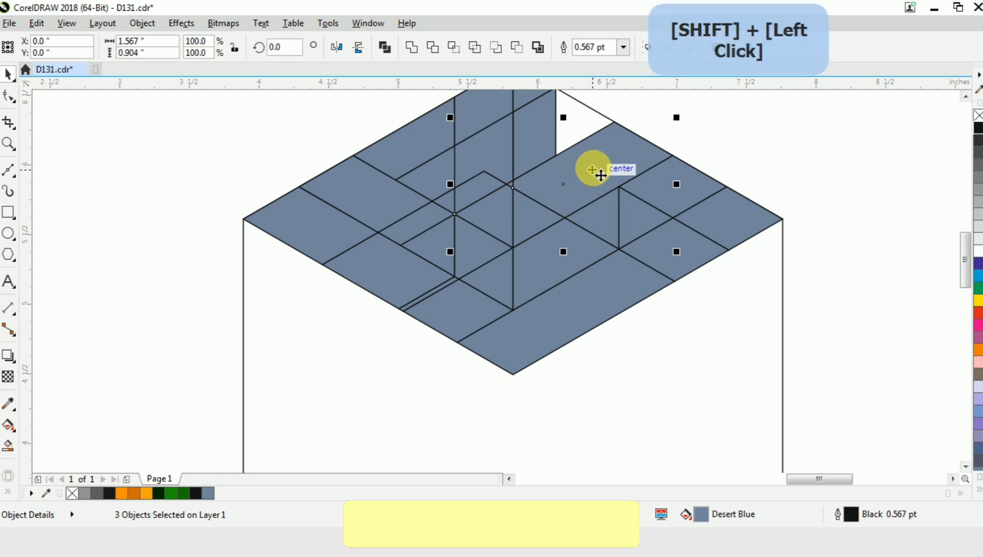
pyautogui.keyDown('shift'); pyautogui.click(692, 180); pyautogui.keyUp('shift')
pyautogui.keyDown('shift'); pyautogui.click(750, 231); pyautogui.keyUp('shift')
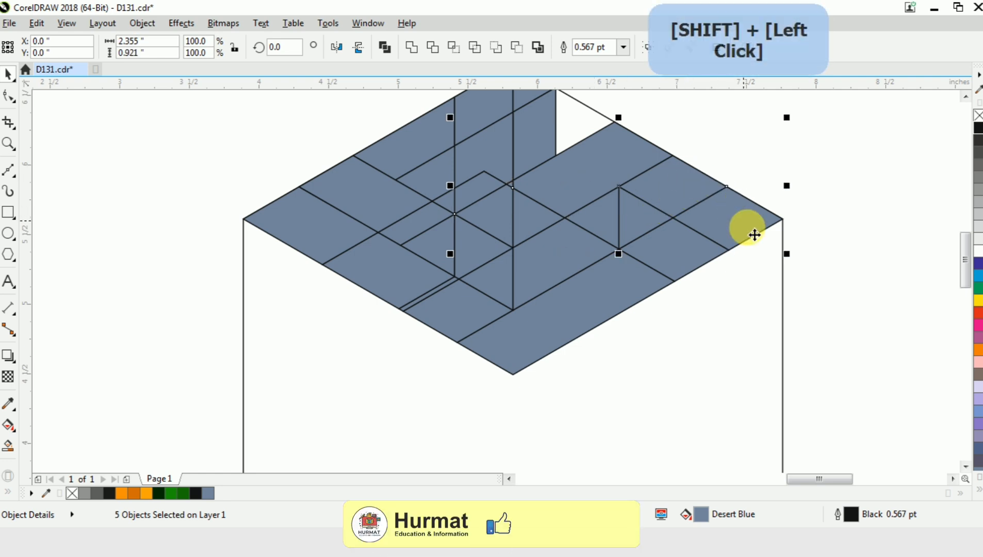
pyautogui.click(412, 52)
pyautogui.click(840, 155)
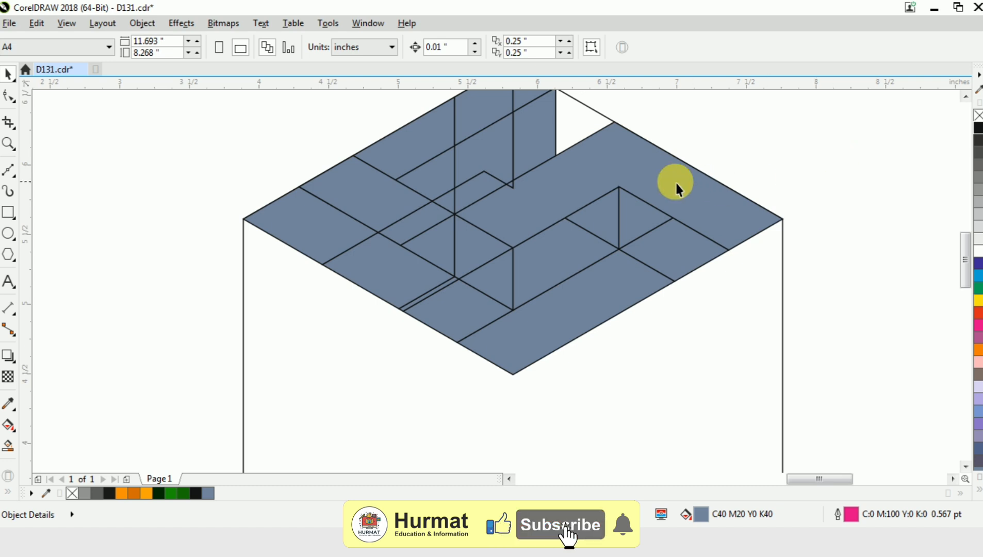
# Weld the small triangle and the parallelogram below it inside the rhombus's right corner into one face.
pyautogui.click(648, 222)
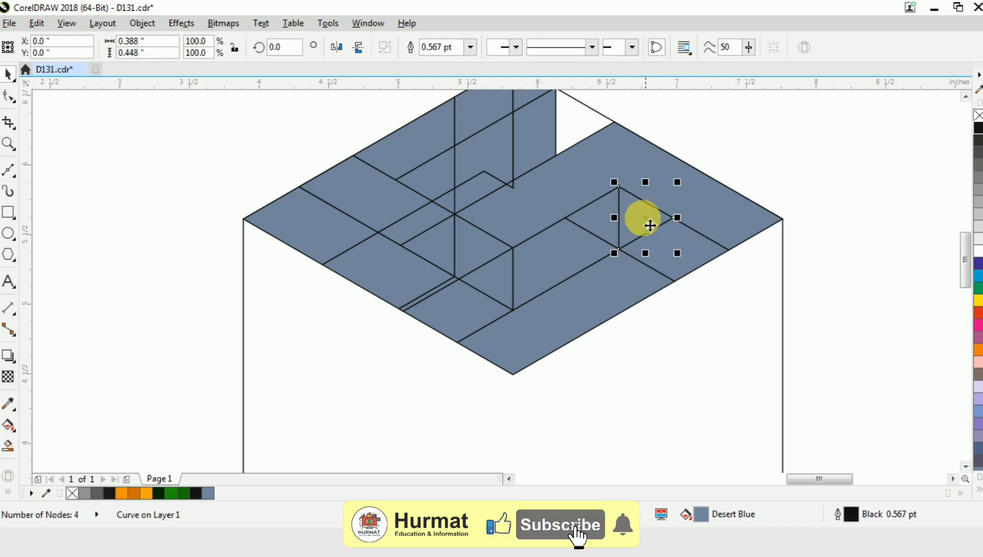
pyautogui.keyDown('shift'); pyautogui.click(697, 255); pyautogui.keyUp('shift')
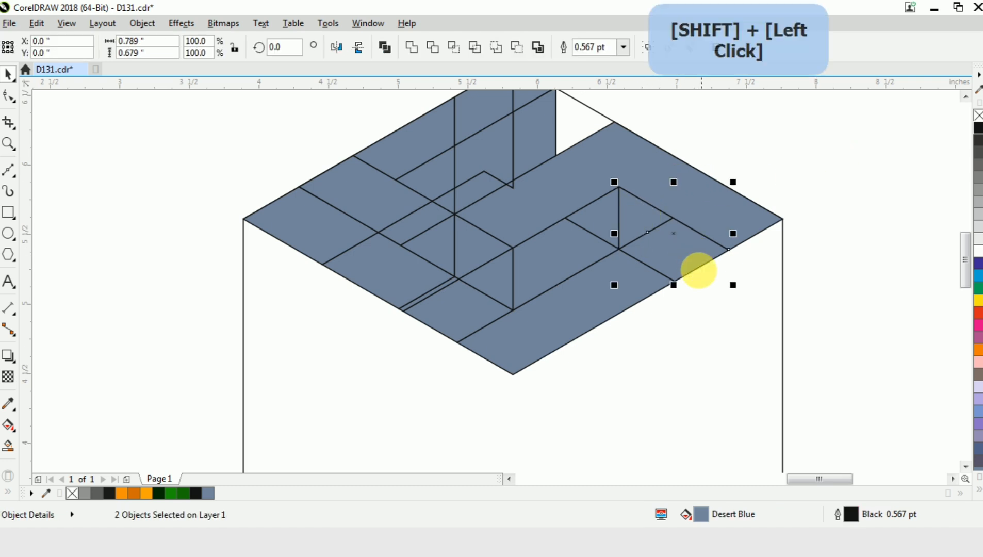
pyautogui.hotkey('ctrl', 'w')
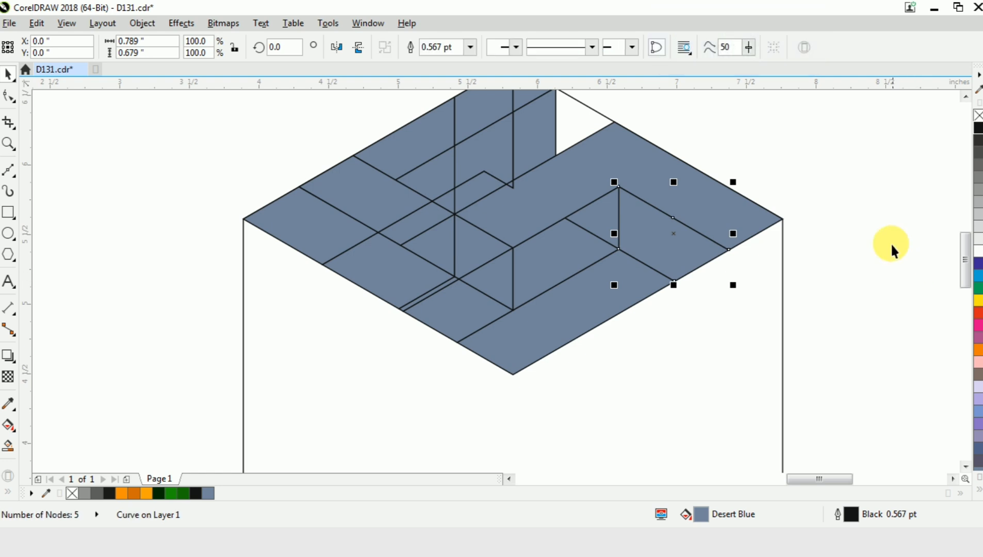
pyautogui.click(890, 244)
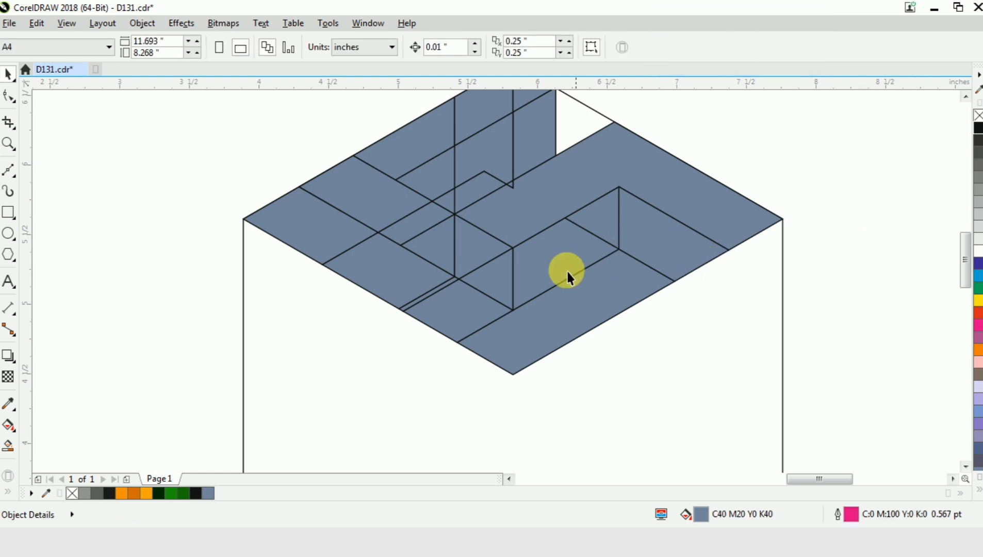
# Weld the two pieces just right of the rhombus's lower centre into one slanted face.
pyautogui.click(539, 271)
pyautogui.keyDown('shift'); pyautogui.click(592, 213); pyautogui.keyUp('shift')
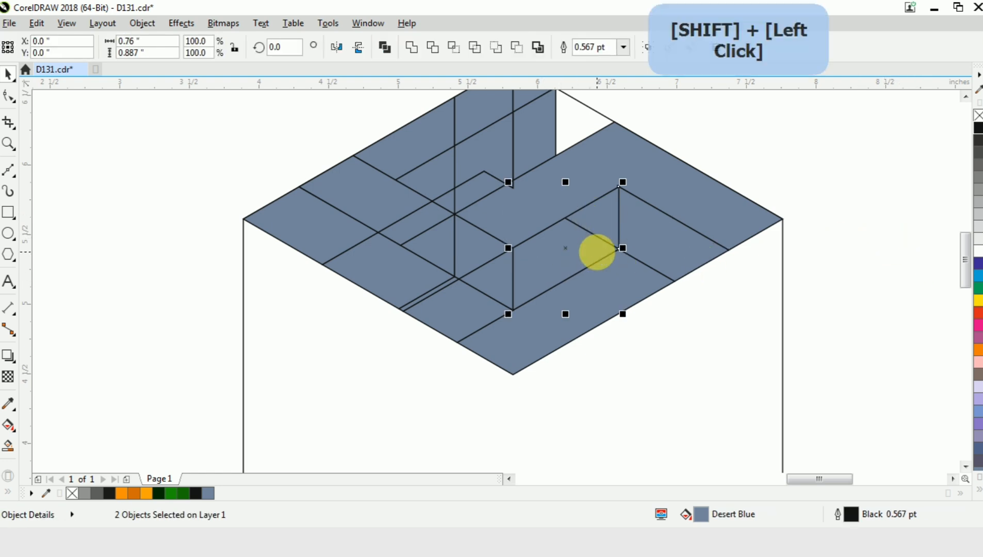
pyautogui.hotkey('ctrl', 'w')
pyautogui.click(790, 153)
# Weld the two pieces just left of the lower centre's vertical edge into one face.
pyautogui.click(466, 248)
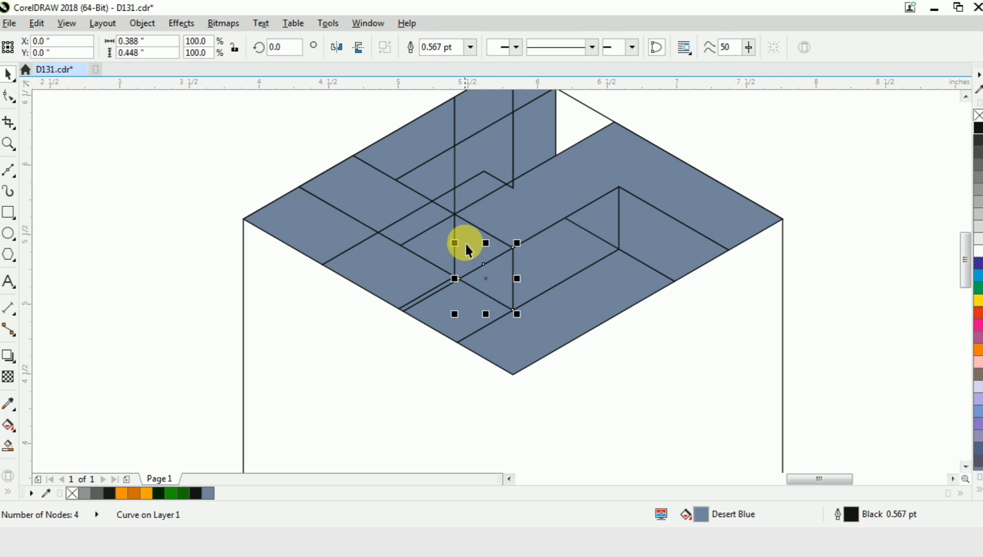
pyautogui.keyDown('shift'); pyautogui.click(487, 300); pyautogui.keyUp('shift')
pyautogui.hotkey('ctrl', 'w')
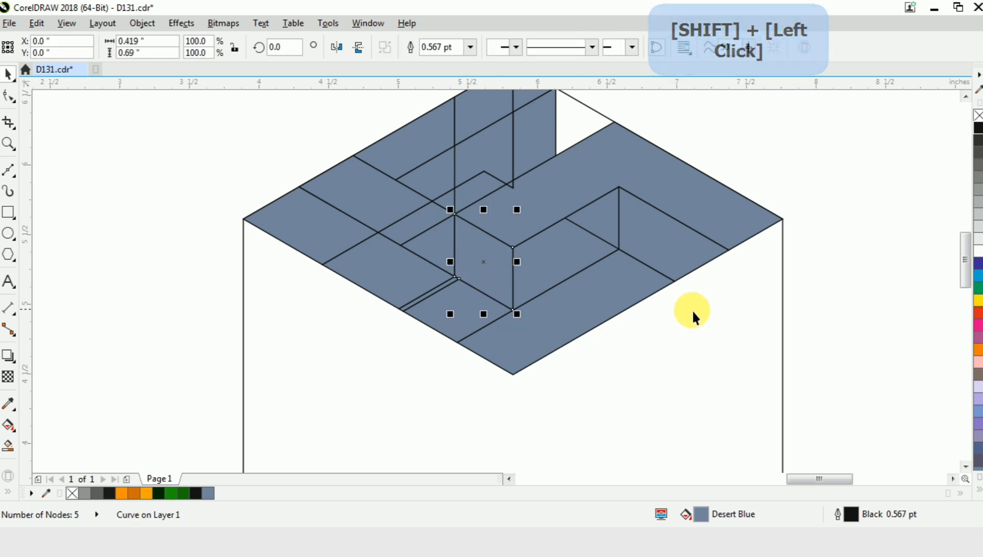
pyautogui.click(703, 352)
pyautogui.click(774, 148)
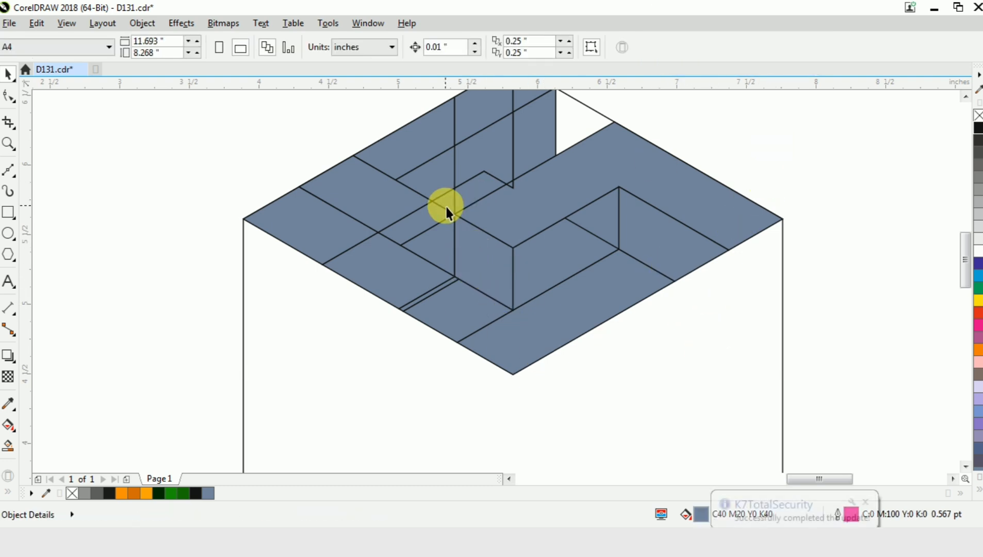
# Weld the small leftover piece near the centre to the large band along the upper-right edge.
pyautogui.click(513, 186)
pyautogui.keyDown('shift'); pyautogui.click(530, 223); pyautogui.keyUp('shift')
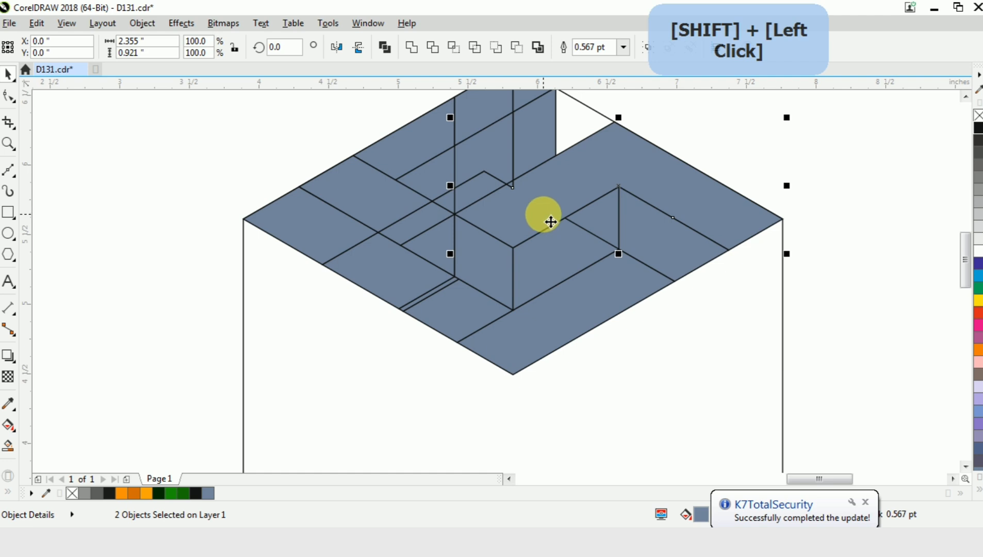
pyautogui.hotkey('ctrl', 'w')
pyautogui.click(817, 132)
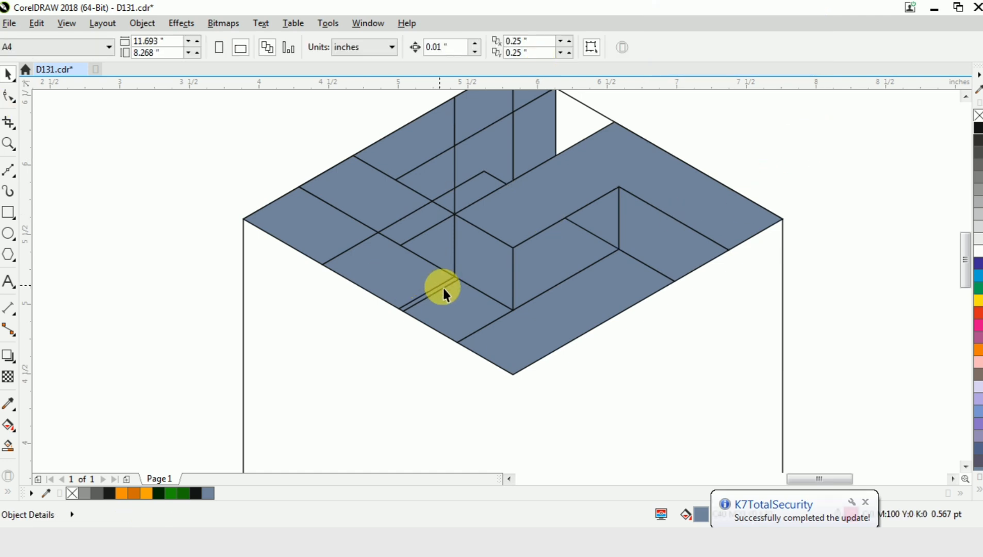
# Weld the lower-right strip, the thin sliver and the other pieces along the lower-left edge into one band.
pyautogui.click(598, 305)
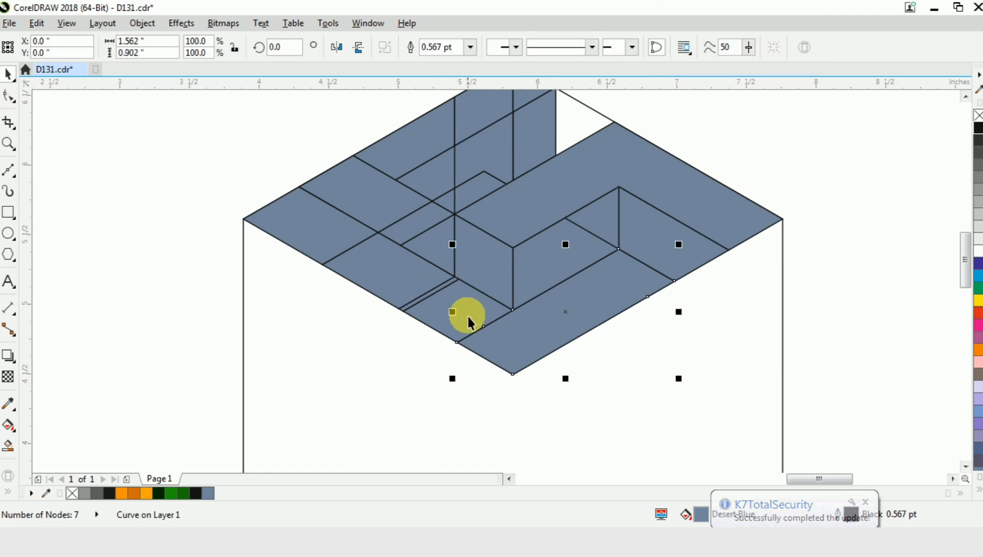
pyautogui.keyDown('shift'); pyautogui.click(463, 304); pyautogui.keyUp('shift')
pyautogui.scroll(2, 421, 301)
pyautogui.keyDown('shift'); pyautogui.click(386, 306); pyautogui.keyUp('shift')
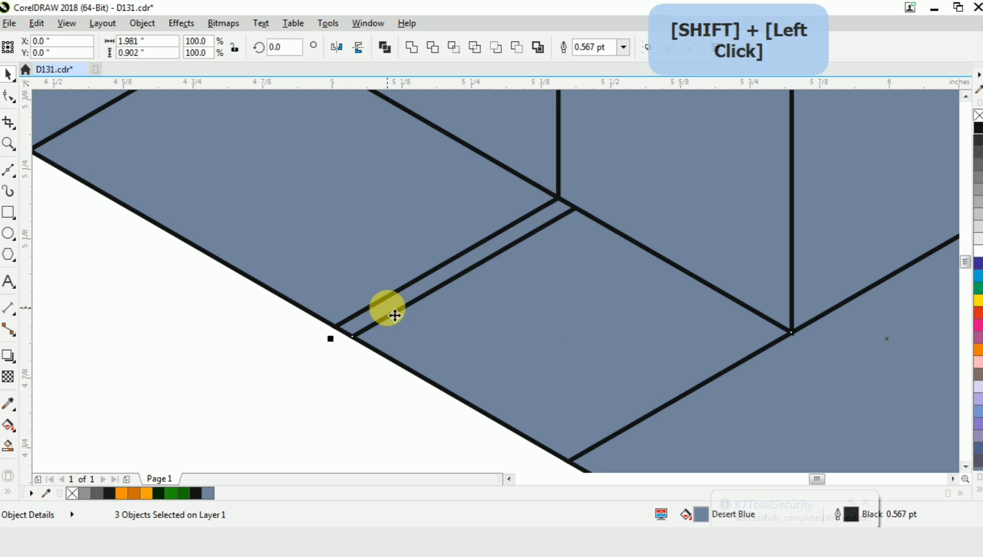
pyautogui.keyDown('shift'); pyautogui.click(452, 325); pyautogui.keyUp('shift')
pyautogui.keyDown('shift'); pyautogui.click(227, 191); pyautogui.keyUp('shift')
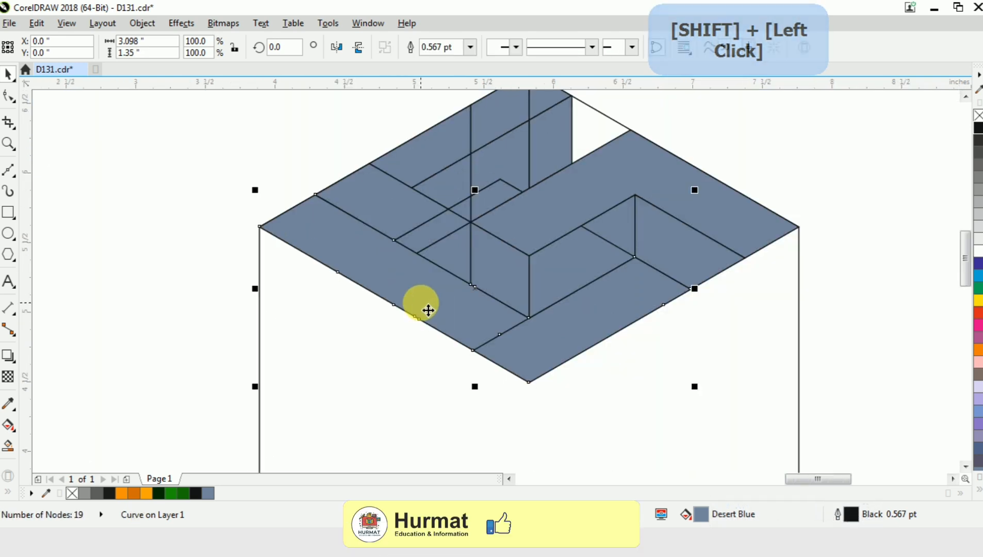
pyautogui.scroll(-2, 428, 310)
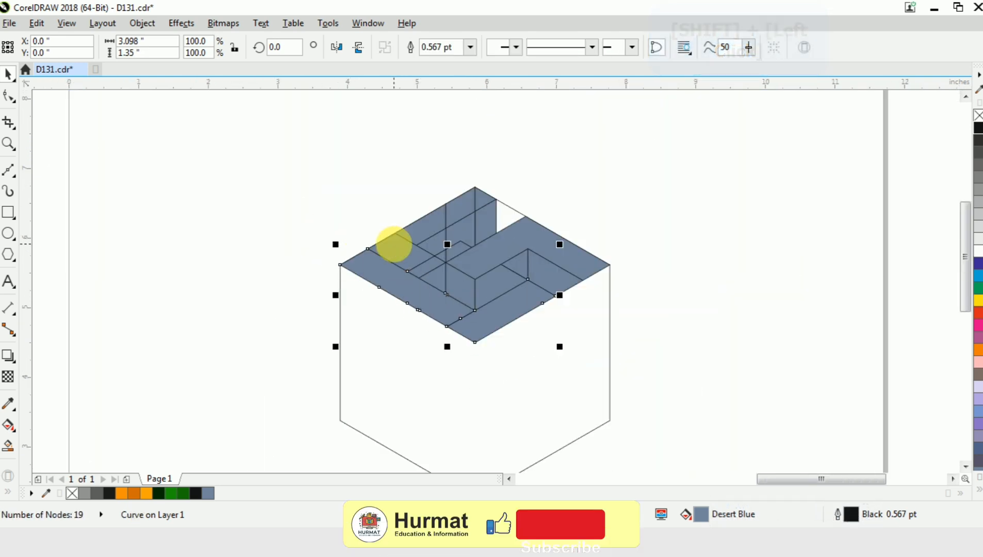
# Send the overlapping piece beside the rhombus's upper-left edge, near the left corner, to the back of the layer.
pyautogui.scroll(2, 391, 245)
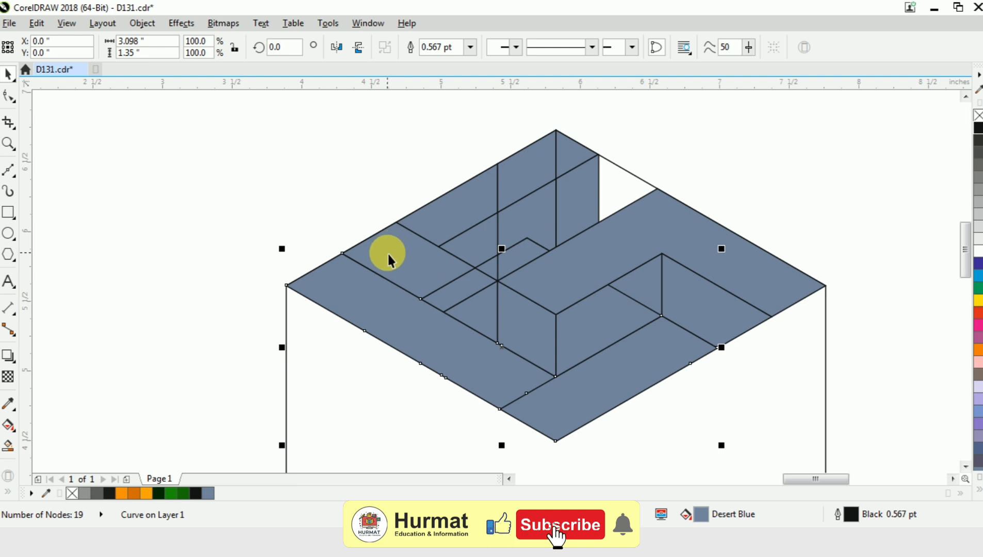
pyautogui.click(390, 258)
pyautogui.moveTo(413, 272); pyautogui.dragTo(317, 225)
pyautogui.hotkey('ctrl', 'z')
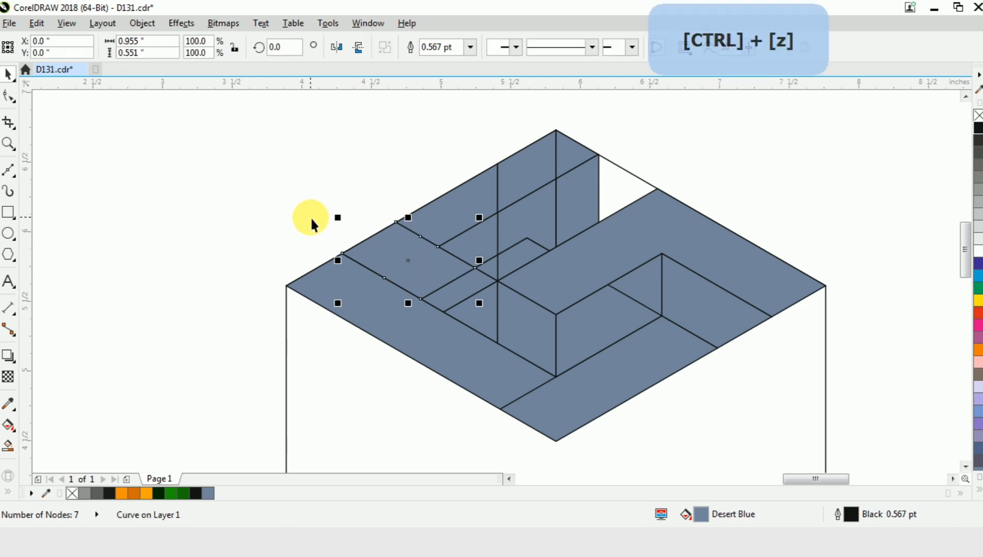
pyautogui.hotkey('shift', 'pagedown')
pyautogui.click(206, 222)
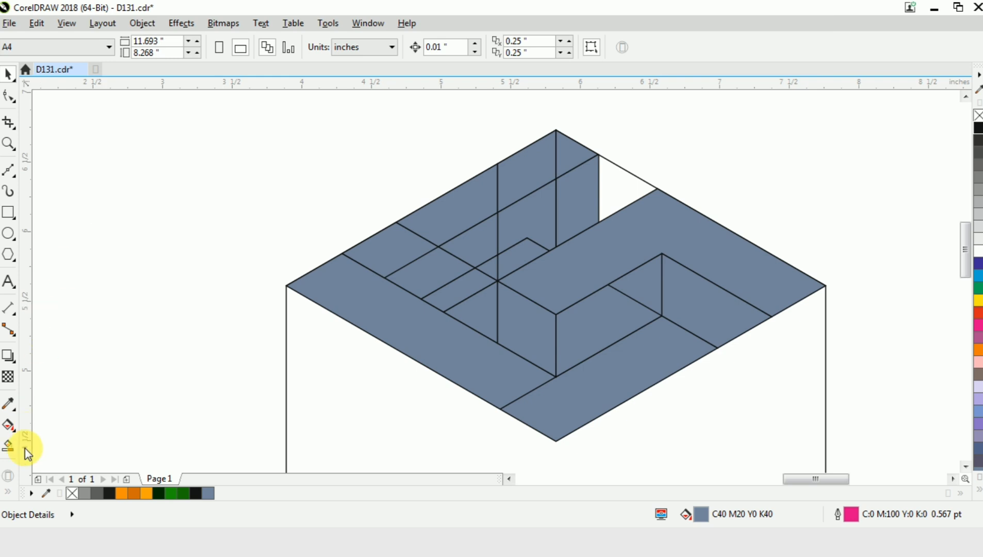
# Smart-fill the small parallelogram inside the left corner, adjoining the lower-left band, with Desert Blue.
pyautogui.click(10, 446)
pyautogui.click(439, 263)
pyautogui.hotkey('ctrl', 'space')
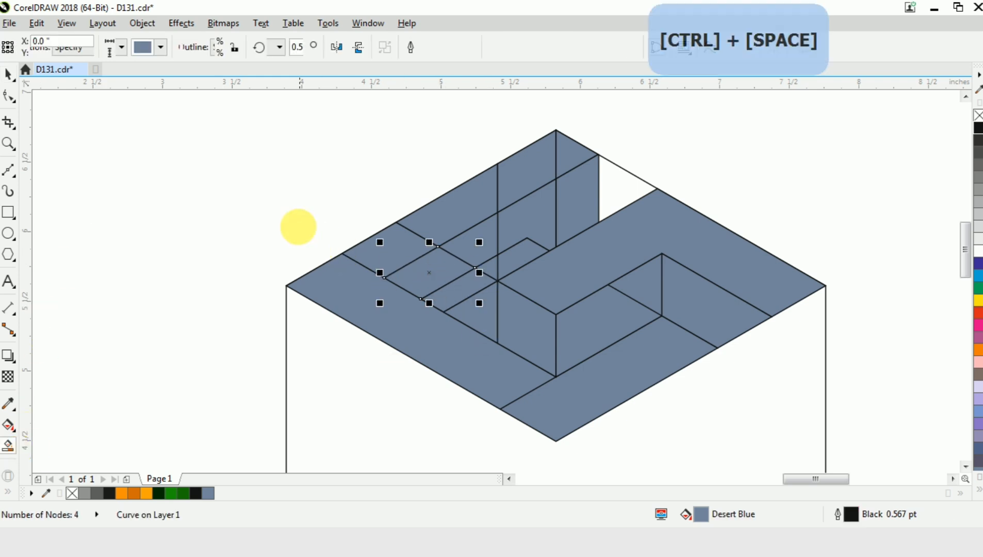
pyautogui.click(280, 209)
# Weld the piece on the upper-left edge near the left corner to the lower-left band.
pyautogui.click(390, 277)
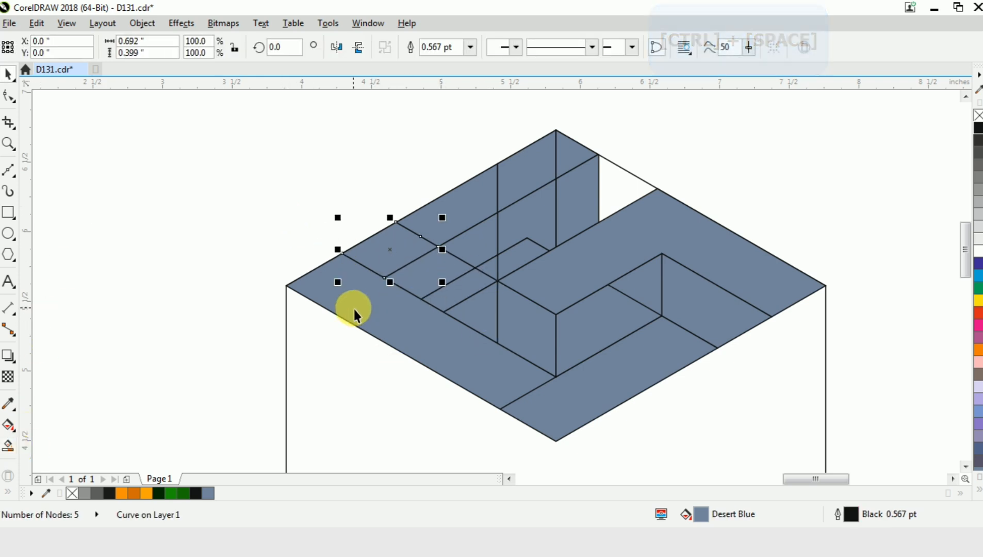
pyautogui.keyDown('shift'); pyautogui.click(363, 321); pyautogui.keyUp('shift')
pyautogui.hotkey('ctrl', 'l')
pyautogui.click(297, 179)
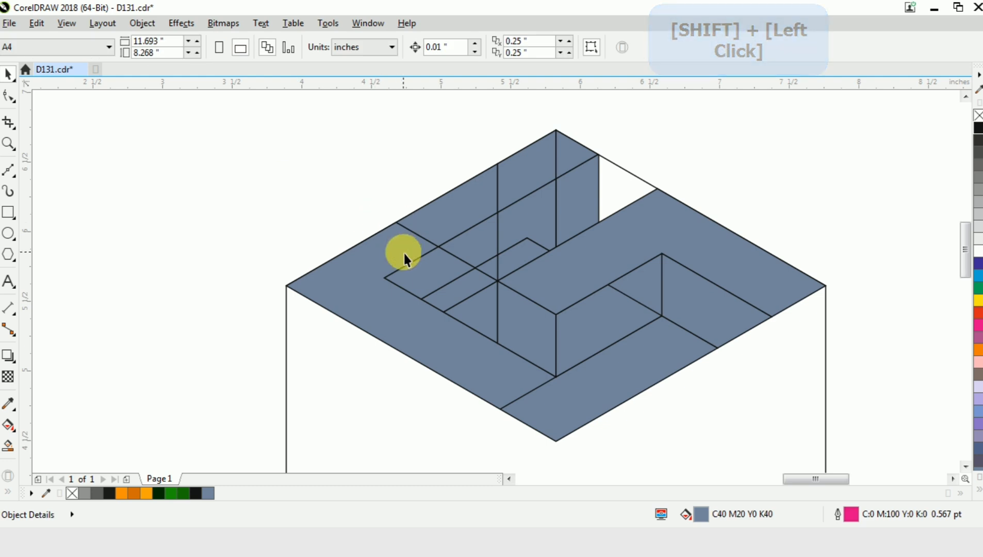
# Weld the merged lower-left band to the adjoining middle piece along the upper-left edge.
pyautogui.click(403, 252)
pyautogui.keyDown('shift'); pyautogui.click(460, 202); pyautogui.keyUp('shift')
pyautogui.press('e')
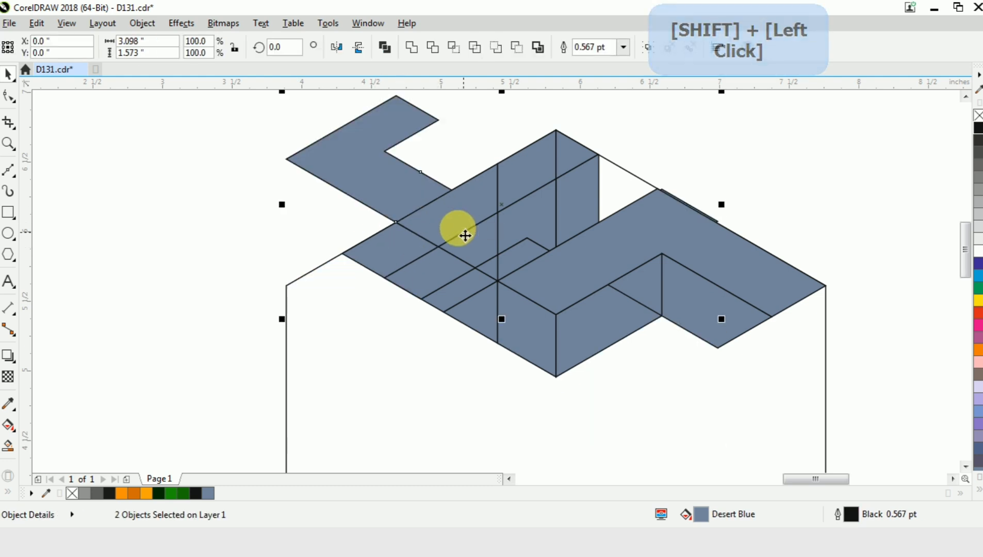
pyautogui.hotkey('ctrl', 'z')
pyautogui.hotkey('ctrl', 'l')
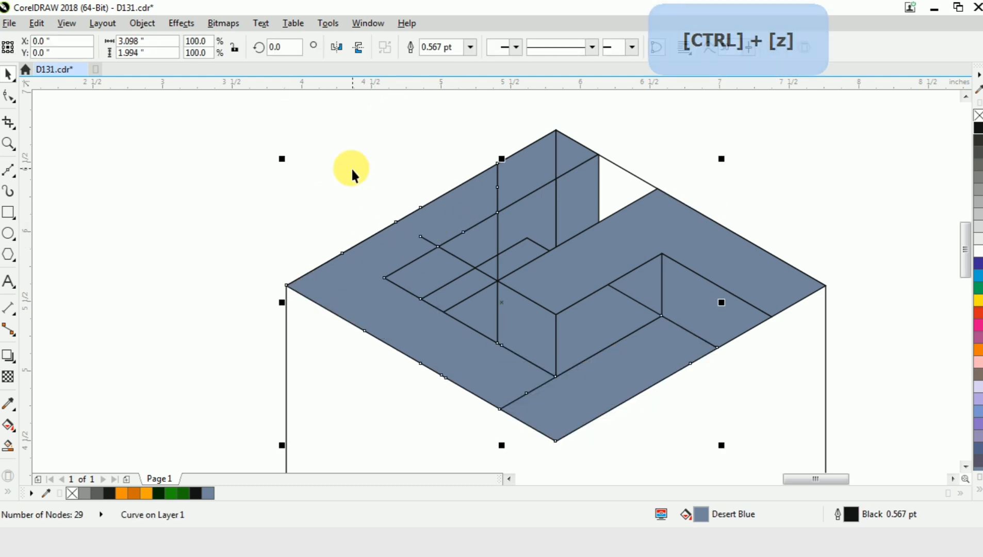
# Weld the next piece up the upper-left edge, just short of the top corner, to the band.
pyautogui.click(428, 193)
pyautogui.click(536, 176)
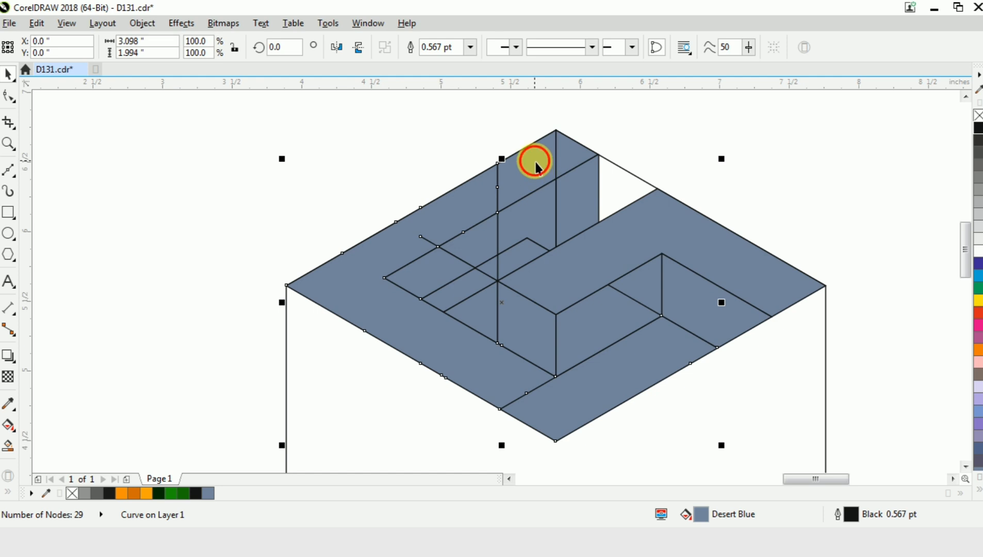
pyautogui.keyDown('shift'); pyautogui.click(535, 170); pyautogui.keyUp('shift')
pyautogui.click(292, 160)
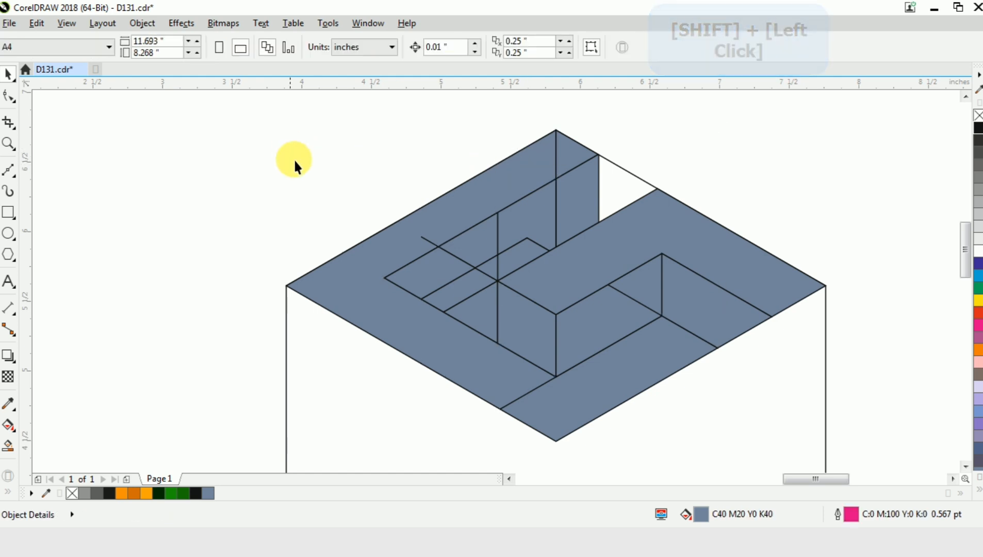
# Weld the small piece at the rhombus's top corner to the upper-left band.
pyautogui.click(577, 175)
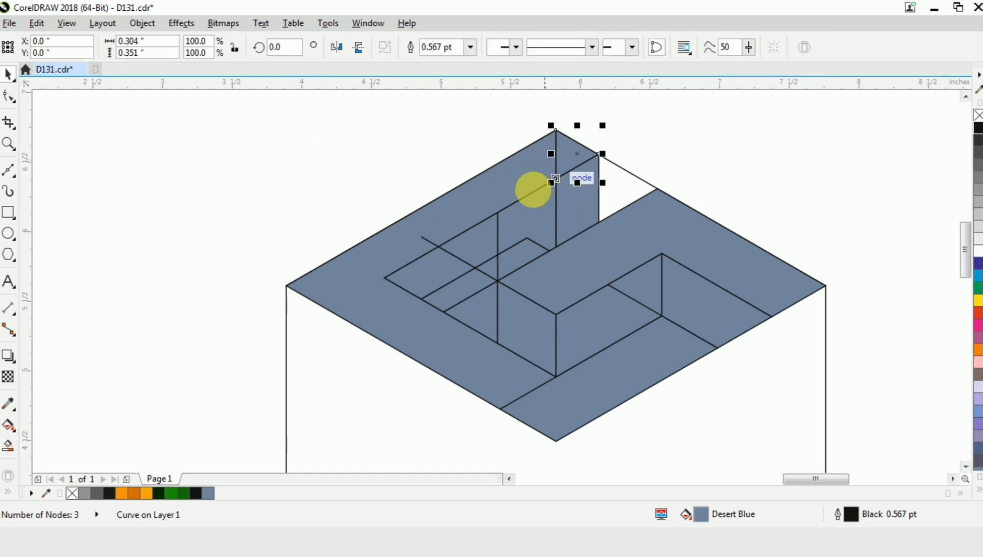
pyautogui.keyDown('shift'); pyautogui.click(484, 195); pyautogui.keyUp('shift')
pyautogui.click(312, 175)
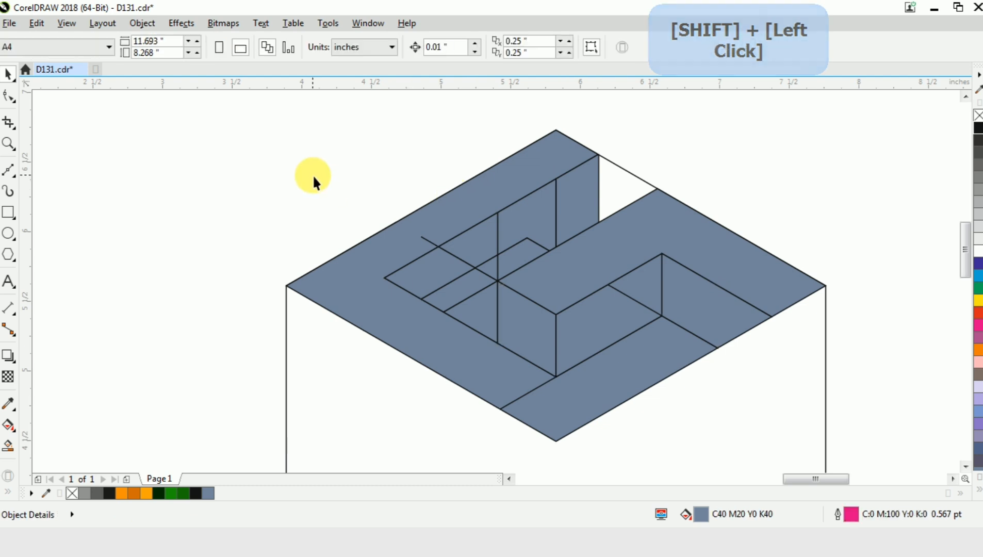
# Weld the inner wall pieces running from the top-right notch down to the inner left bend into one face.
pyautogui.click(586, 184)
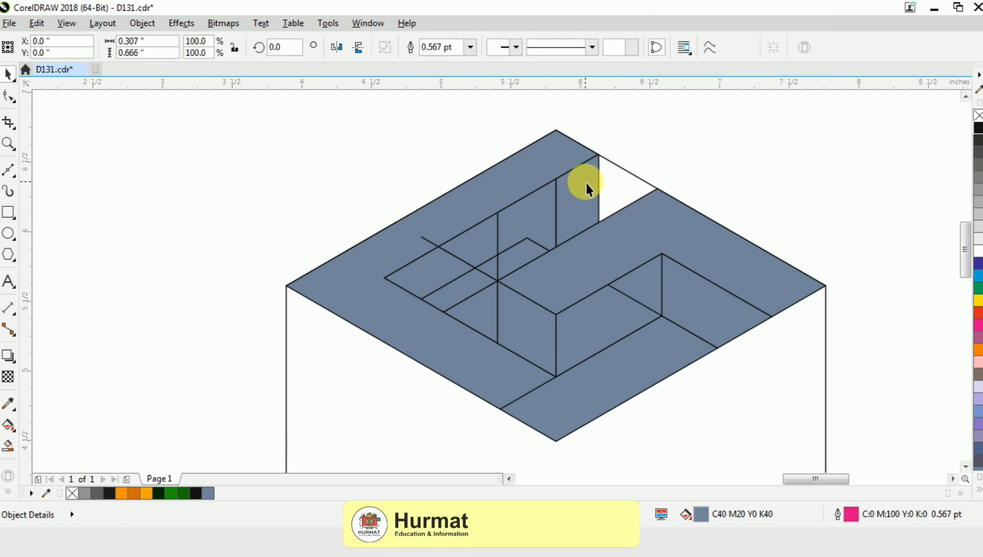
pyautogui.keyDown('shift'); pyautogui.click(540, 238); pyautogui.keyUp('shift')
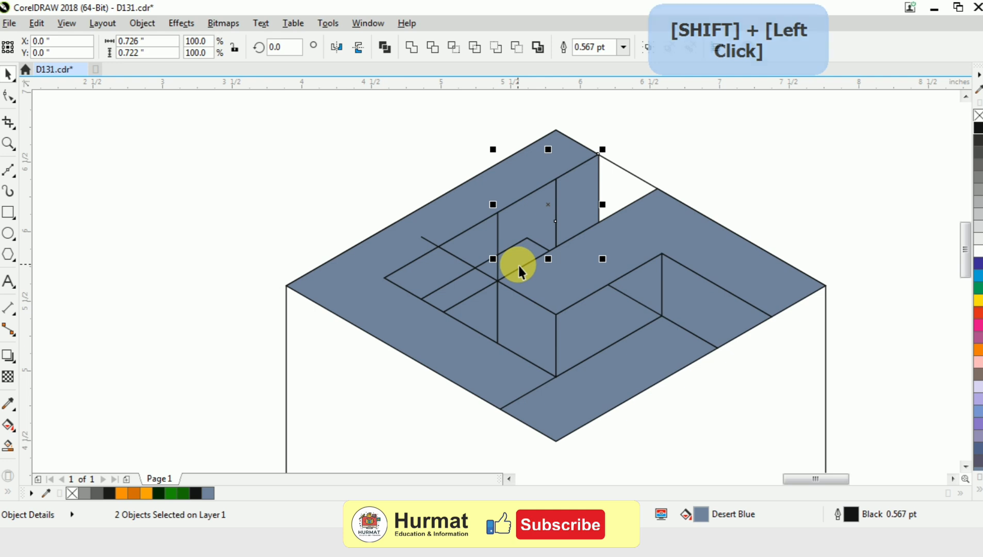
pyautogui.keyDown('shift'); pyautogui.click(487, 267); pyautogui.keyUp('shift')
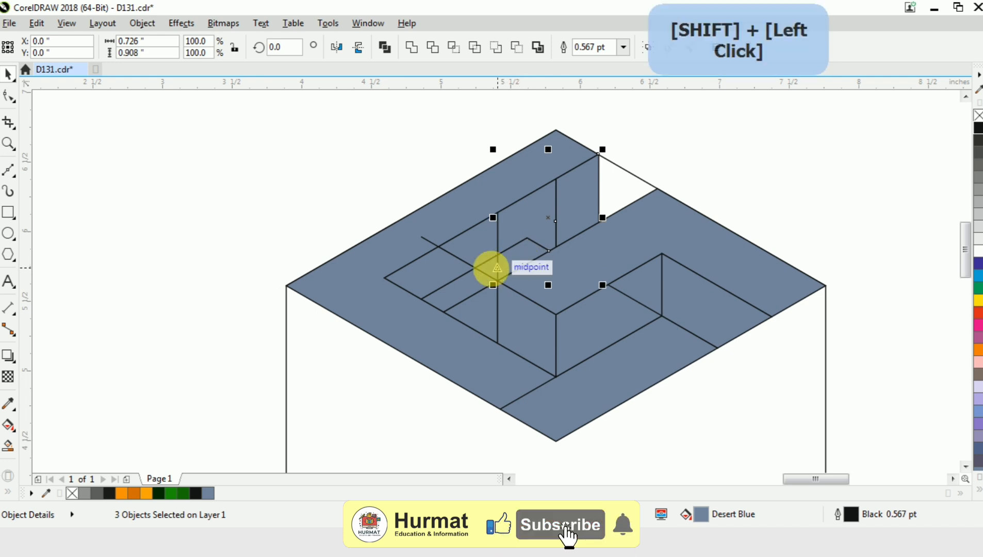
pyautogui.keyDown('shift'); pyautogui.click(478, 248); pyautogui.keyUp('shift')
pyautogui.keyDown('shift'); pyautogui.click(436, 276); pyautogui.keyUp('shift')
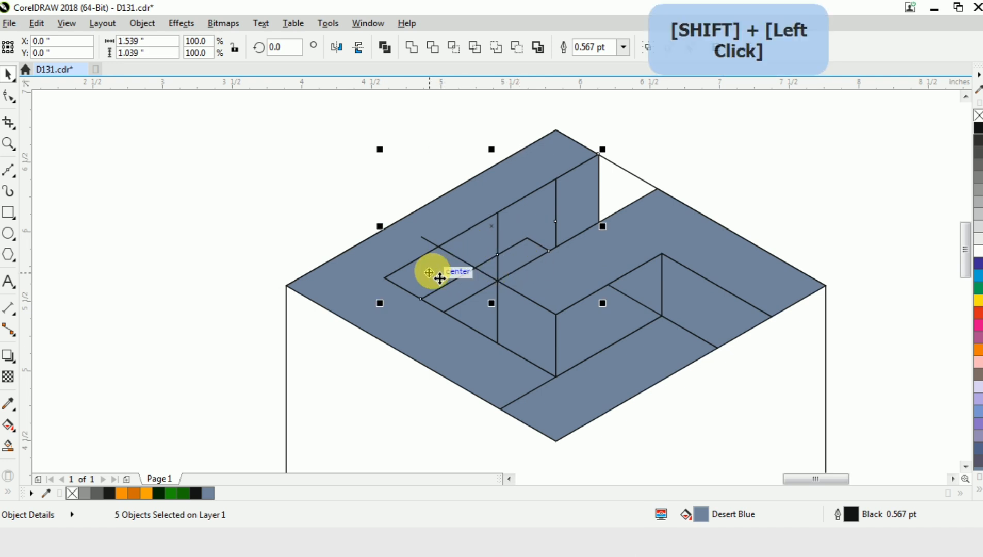
pyautogui.keyDown('shift'); pyautogui.click(464, 309); pyautogui.keyUp('shift')
pyautogui.keyDown('shift'); pyautogui.click(487, 330); pyautogui.keyUp('shift')
pyautogui.hotkey('ctrl', 'l')
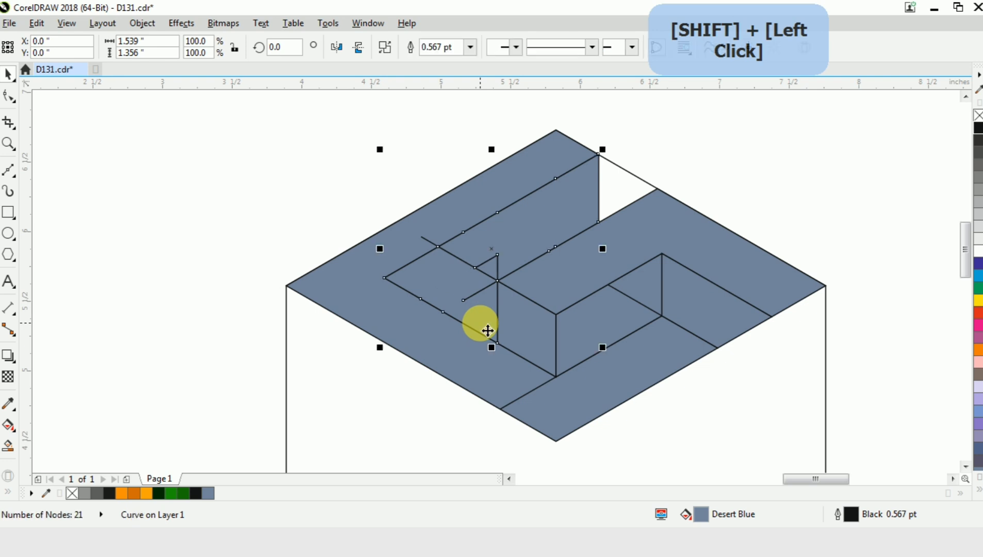
# Try moving the outer hexagon and the pieces inside the rhombus aside, undoing each move.
pyautogui.scroll(-2, 539, 229)
pyautogui.click(502, 352)
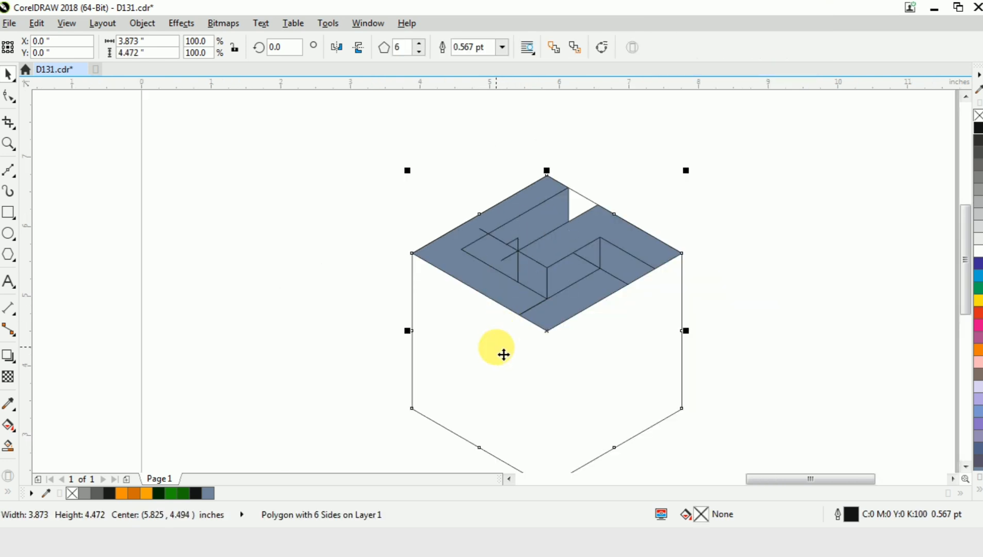
pyautogui.moveTo(502, 353); pyautogui.dragTo(285, 329)
pyautogui.hotkey('ctrl', 'z')
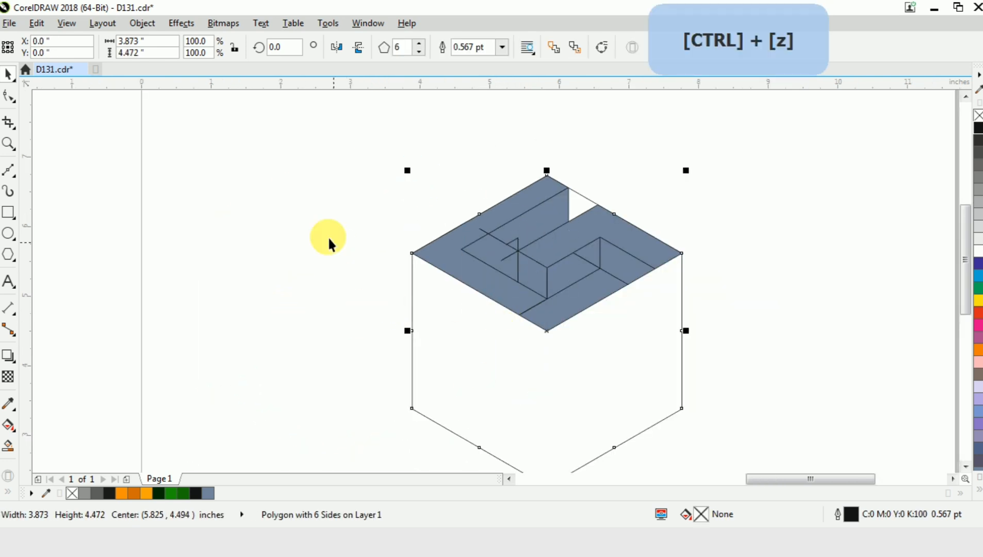
pyautogui.moveTo(285, 176); pyautogui.dragTo(616, 406)
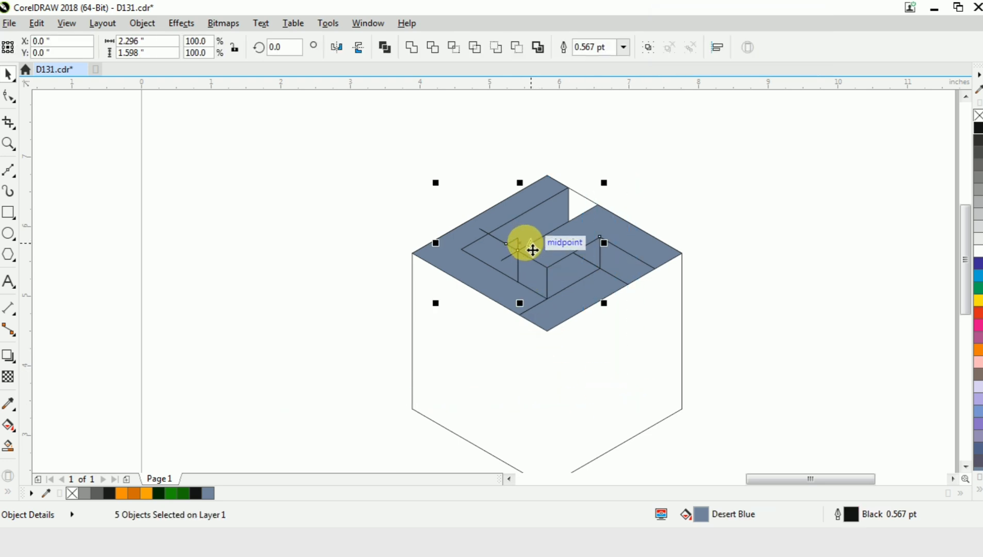
pyautogui.moveTo(527, 243); pyautogui.dragTo(293, 241)
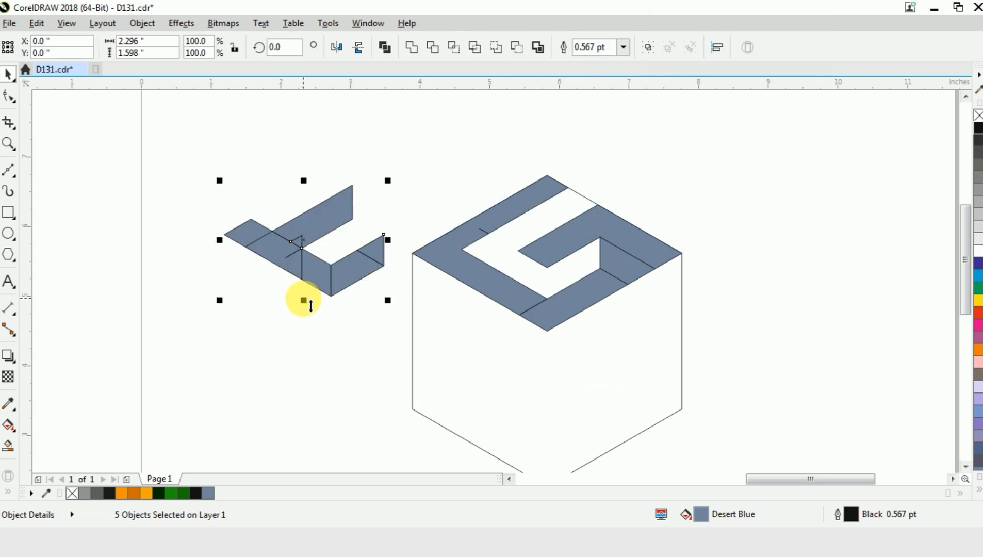
pyautogui.hotkey('ctrl', 'z')
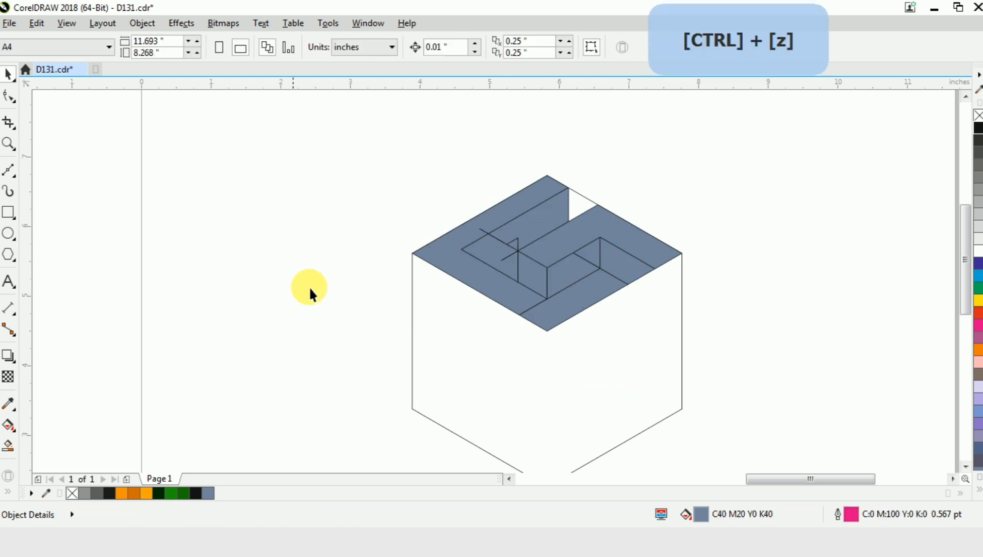
# Weld the leftover small triangle at the inner corner to the merged inner wall face.
pyautogui.click(513, 245)
pyautogui.scroll(2, 515, 244)
pyautogui.keyDown('shift'); pyautogui.click(487, 282); pyautogui.keyUp('shift')
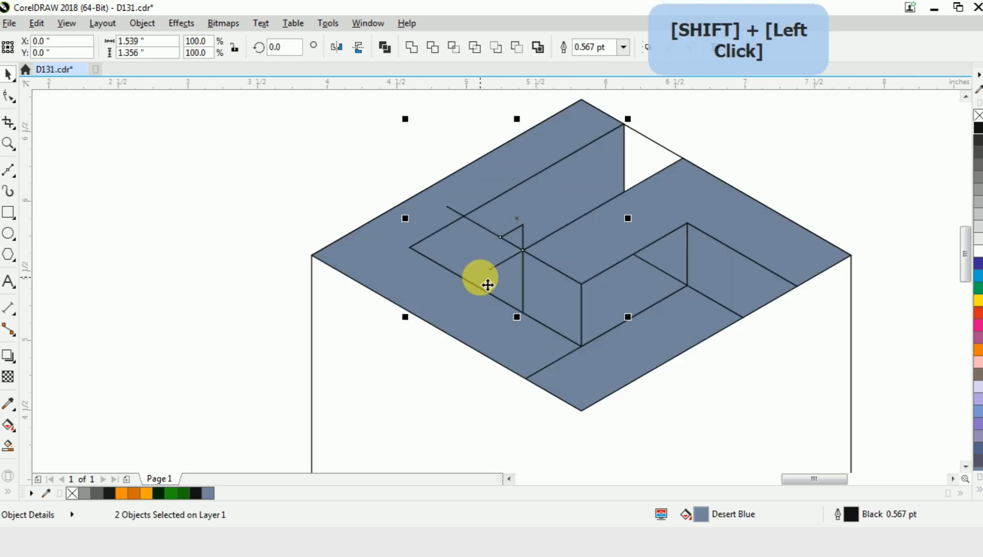
pyautogui.click(259, 228)
pyautogui.moveTo(504, 269); pyautogui.dragTo(400, 280)
pyautogui.hotkey('ctrl', 'z')
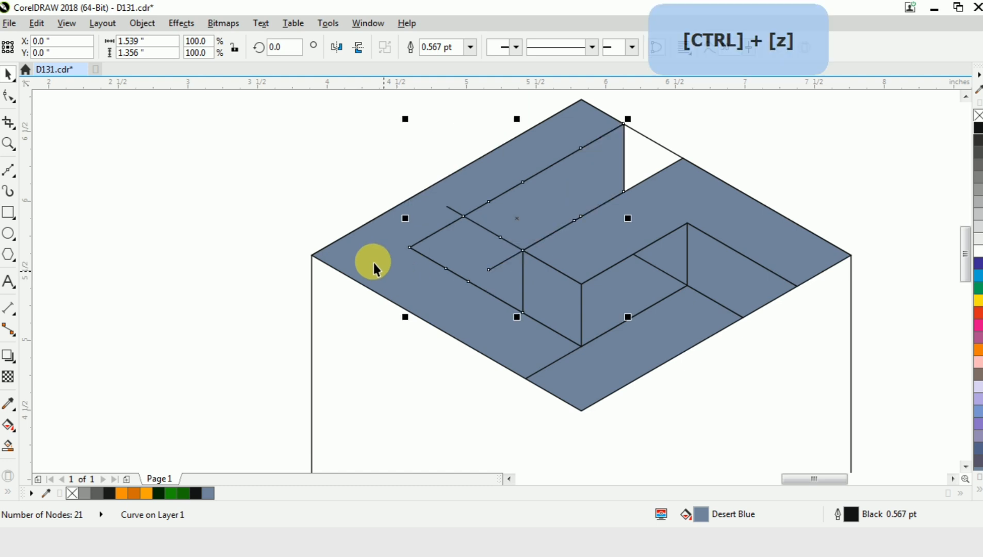
# Check the left part of the rhombus for a stray separate piece.
pyautogui.click(310, 166)
pyautogui.moveTo(298, 147); pyautogui.dragTo(519, 304)
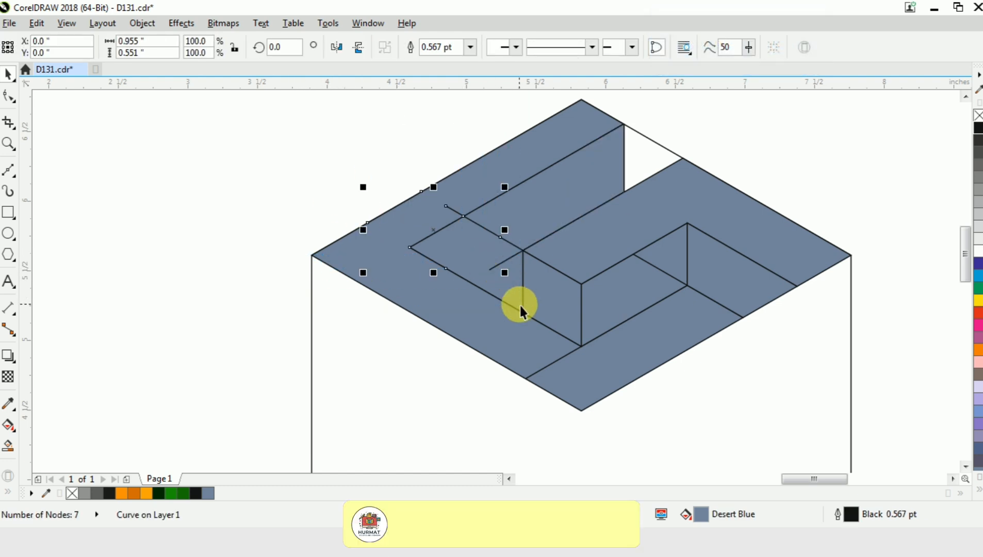
pyautogui.press('Escape')
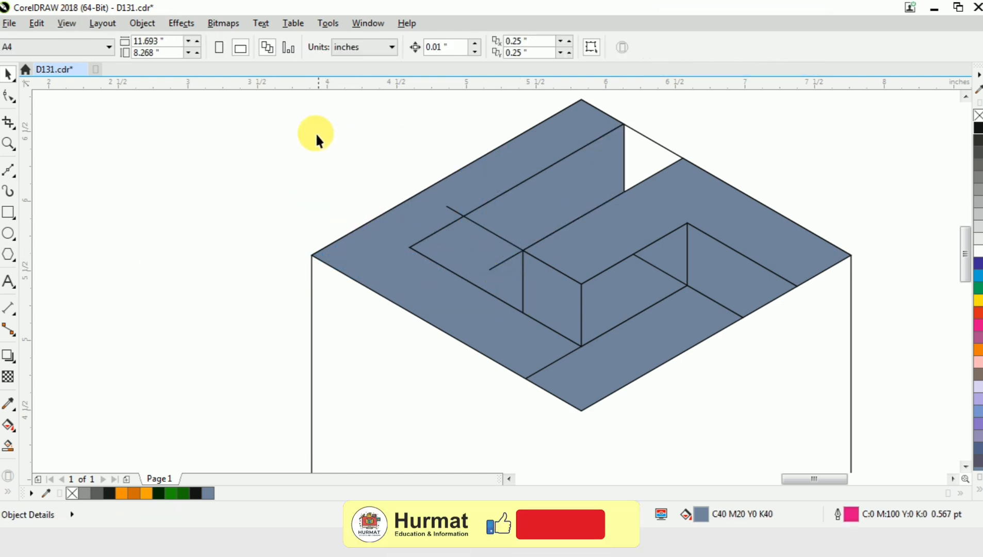
# Fill the raised block's right side with dark green C80 M26 Y100 K79 and its left end with bright green C77 M5 Y100 K24.
pyautogui.click(651, 306)
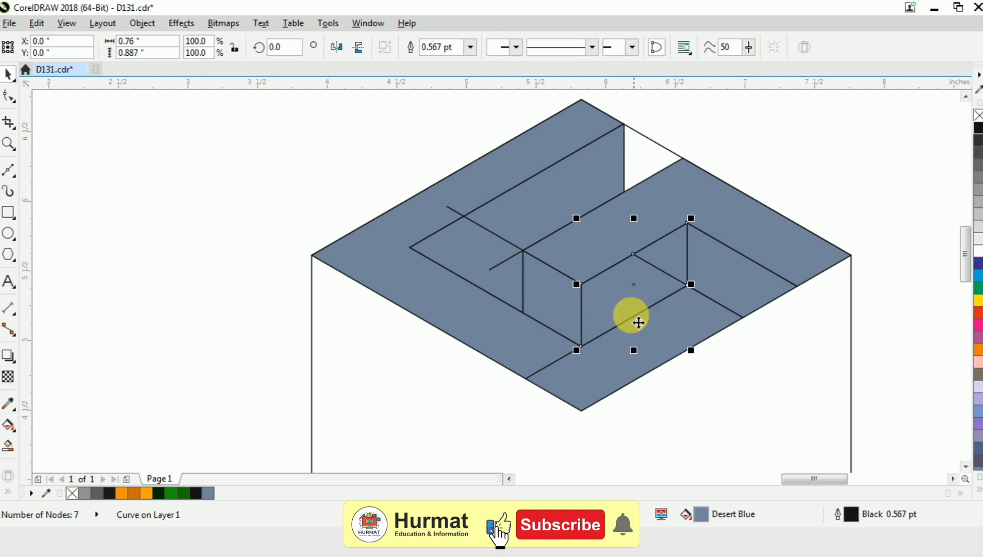
pyautogui.click(160, 493)
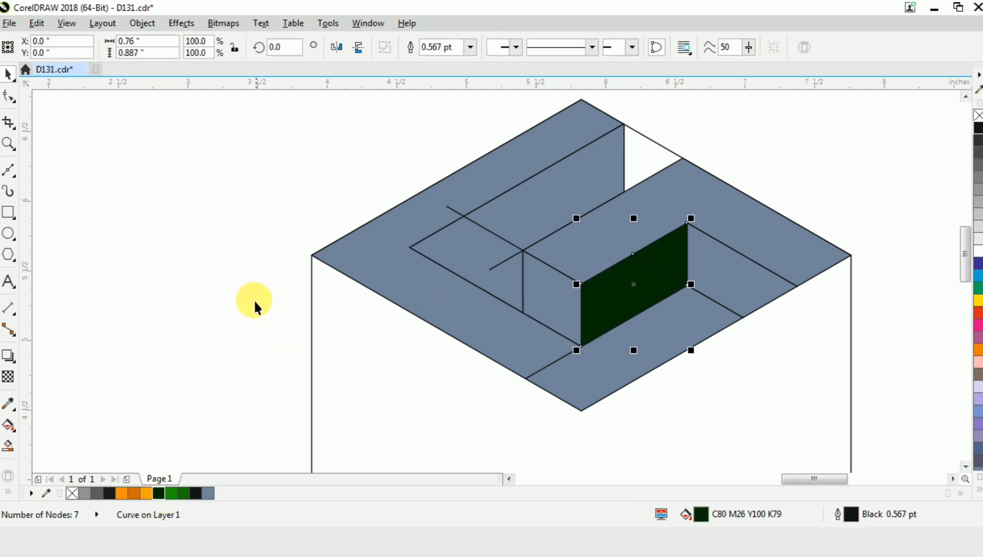
pyautogui.click(253, 299)
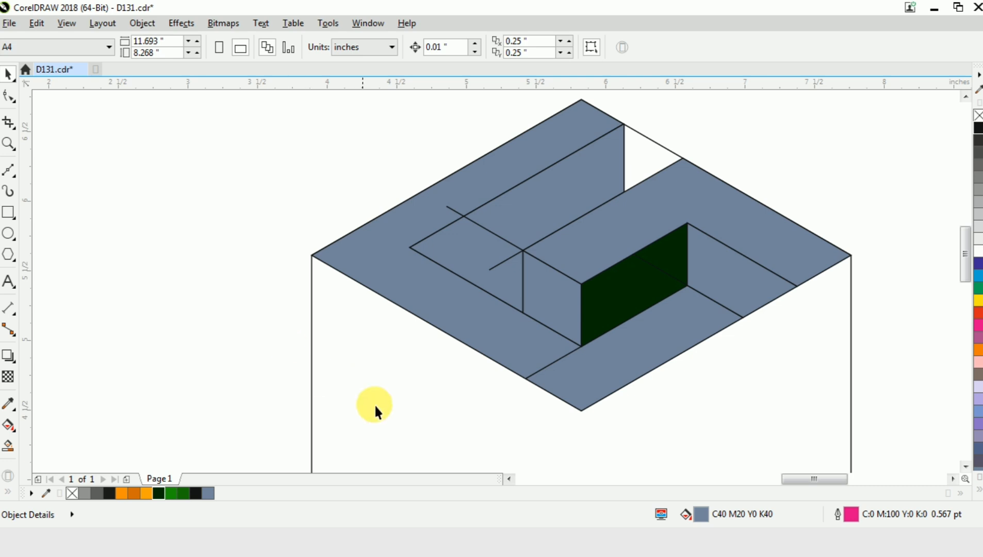
pyautogui.click(558, 301)
pyautogui.click(172, 491)
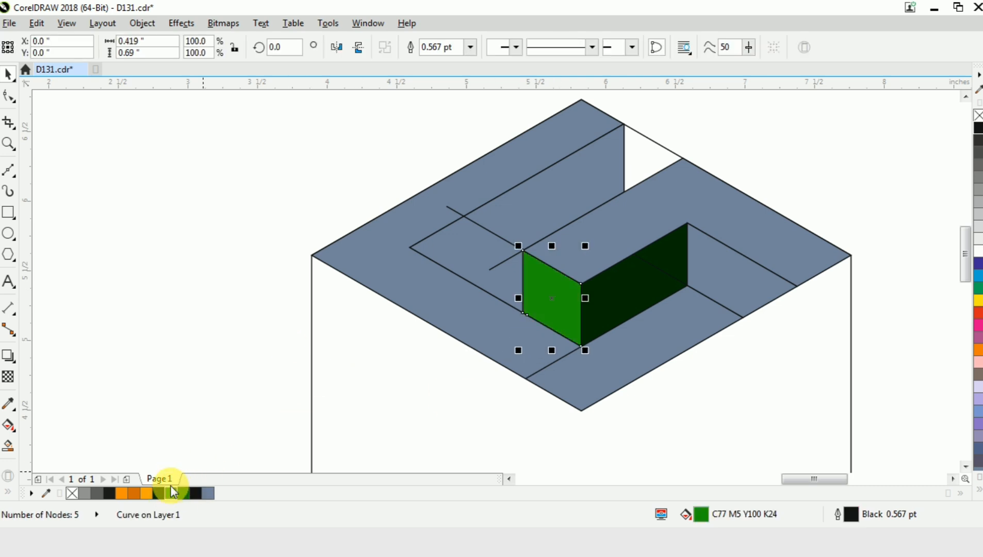
pyautogui.click(158, 288)
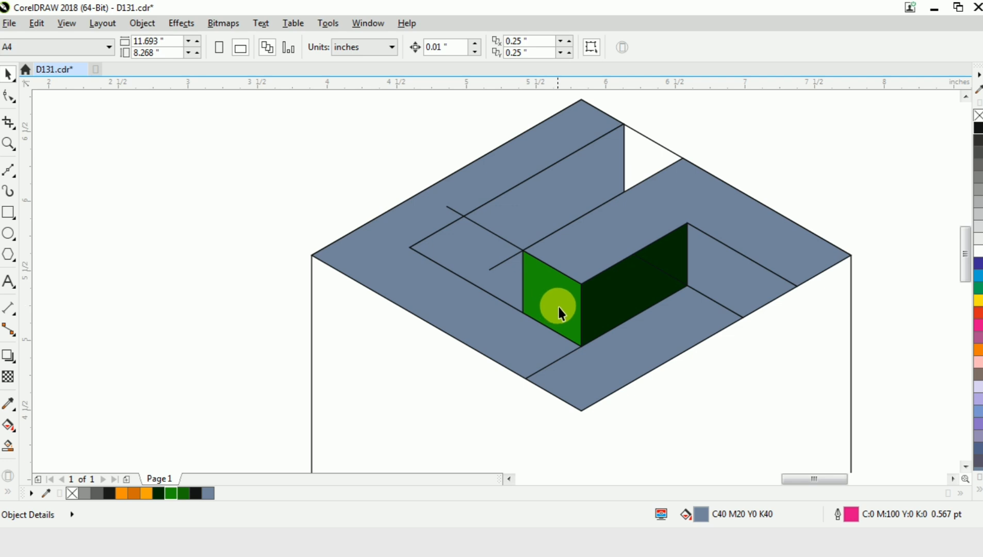
# Fill the right-hand top band and the large left and lower band with medium green C76 M9 Y100 K45.
pyautogui.click(577, 248)
pyautogui.click(183, 494)
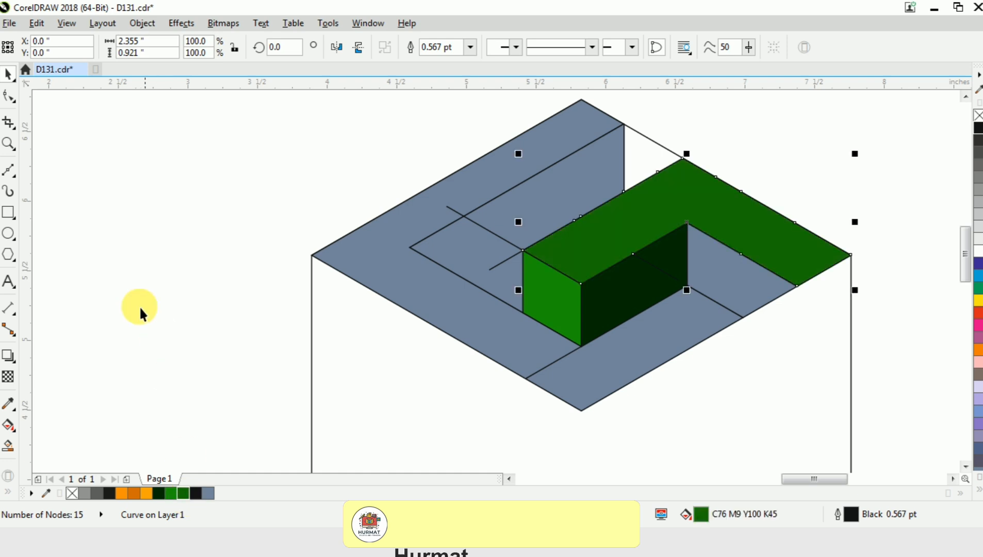
pyautogui.click(147, 297)
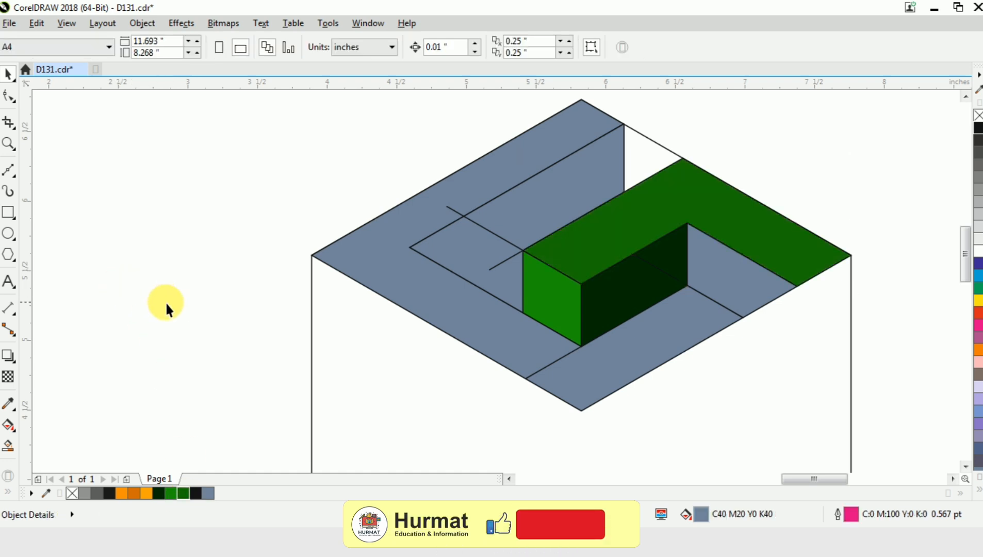
pyautogui.click(678, 346)
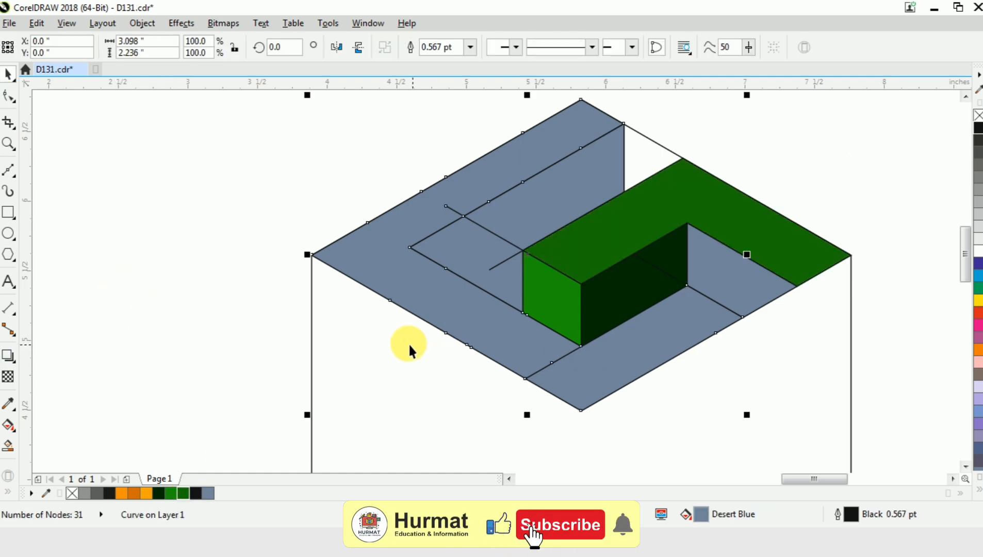
pyautogui.click(183, 494)
pyautogui.click(216, 253)
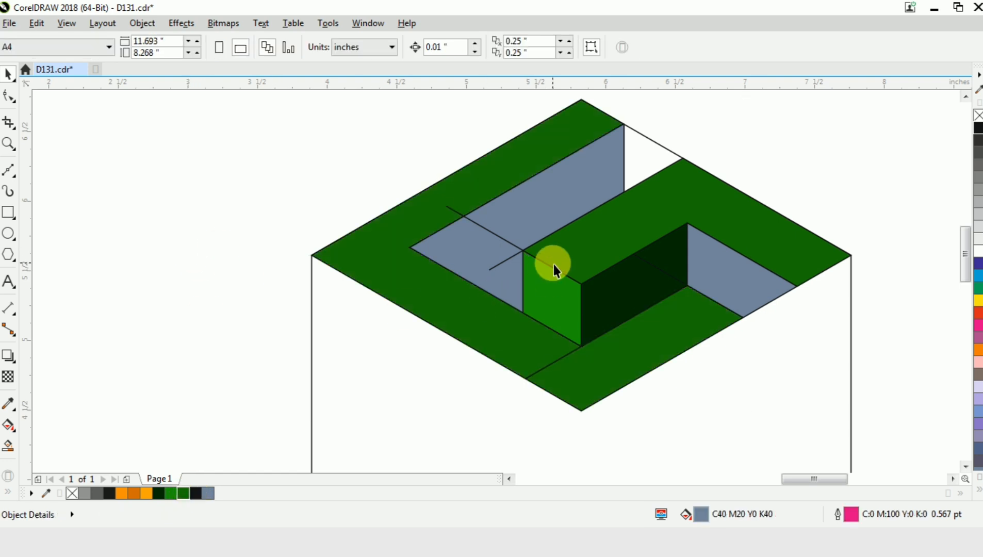
# Fill the long inner wall face with the darkest green and the recess face near the right corner with bright green.
pyautogui.click(537, 202)
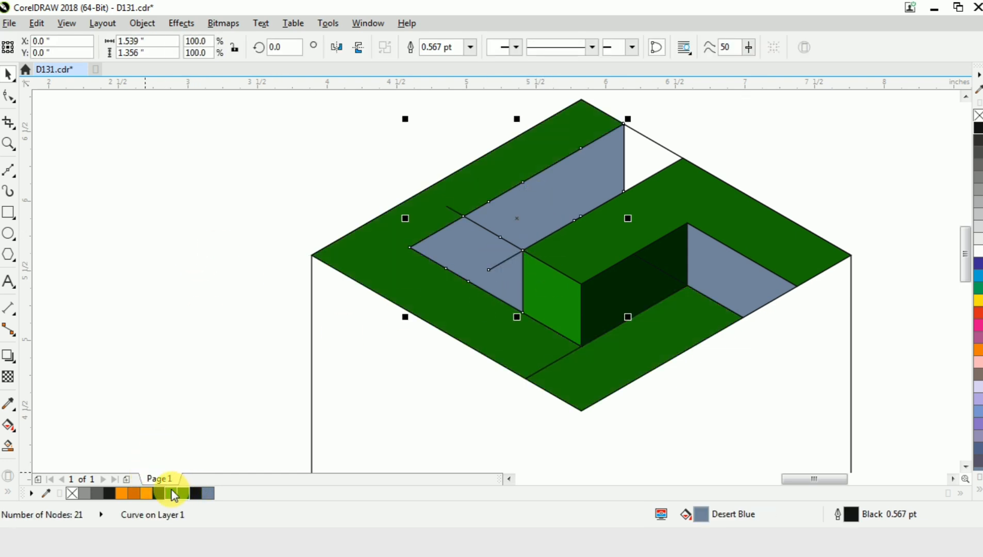
pyautogui.click(160, 494)
pyautogui.click(165, 272)
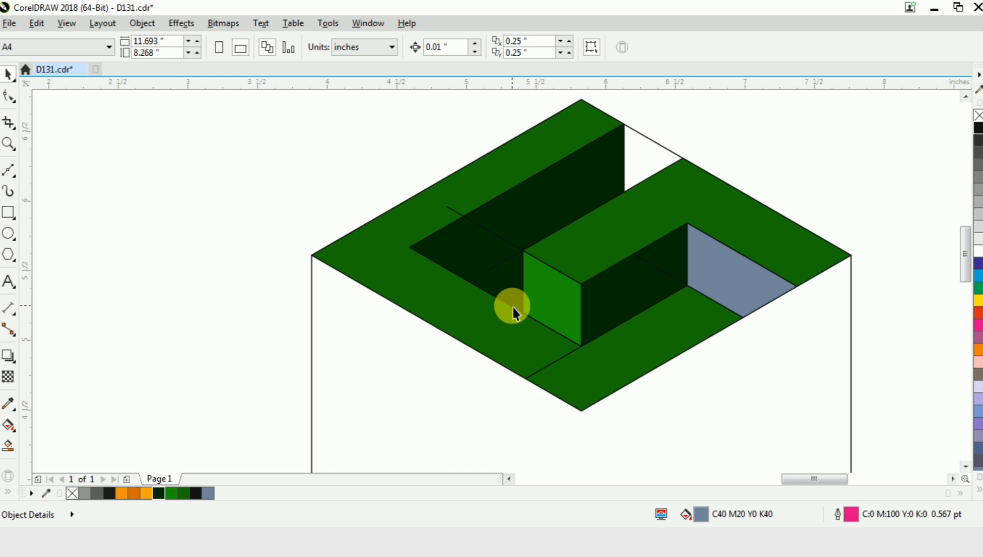
pyautogui.click(744, 280)
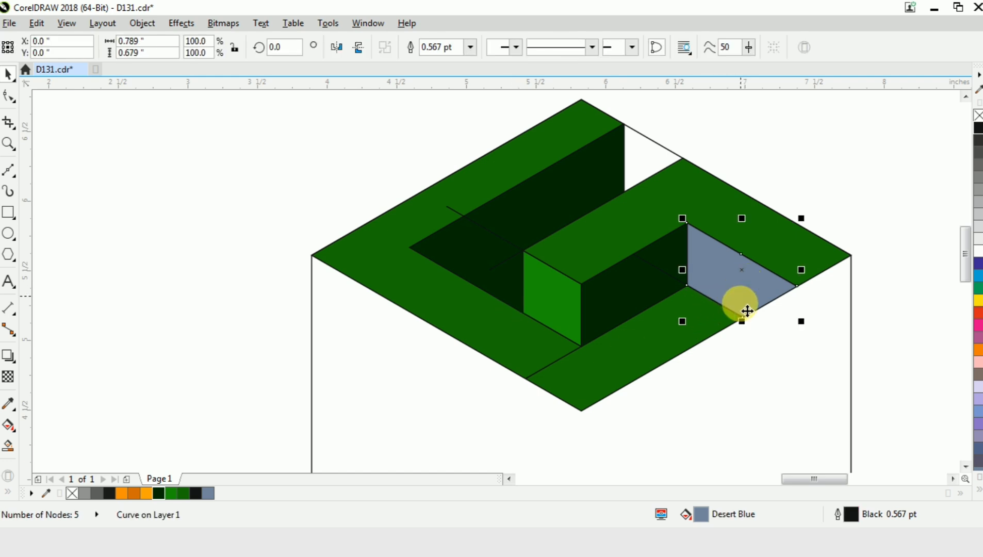
pyautogui.click(170, 494)
pyautogui.click(204, 266)
pyautogui.scroll(-3, 466, 212)
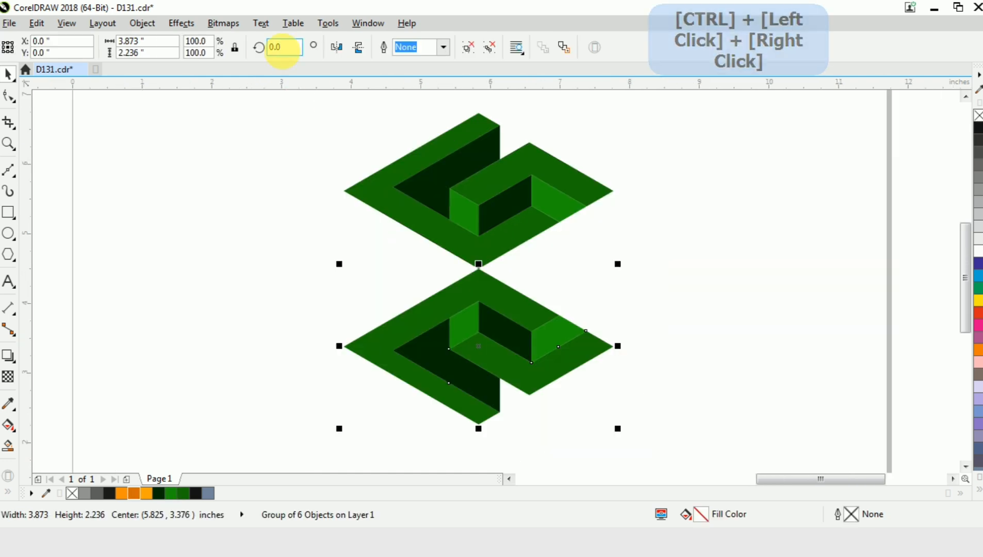
# Rotate the mirrored lower copy of the face by 300 degrees and move it beneath the top face's left edge.
pyautogui.click(282, 47)
pyautogui.write('300')
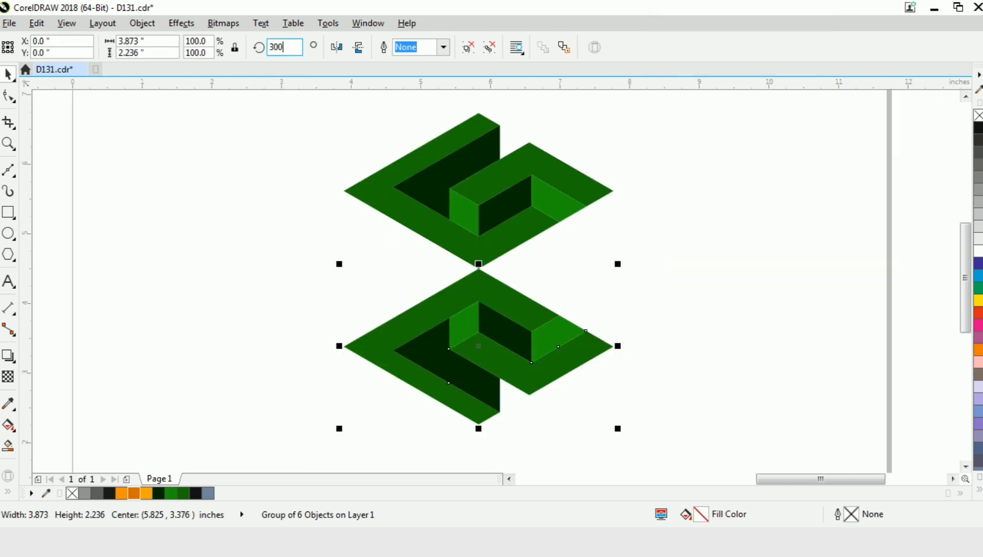
pyautogui.press('Return')
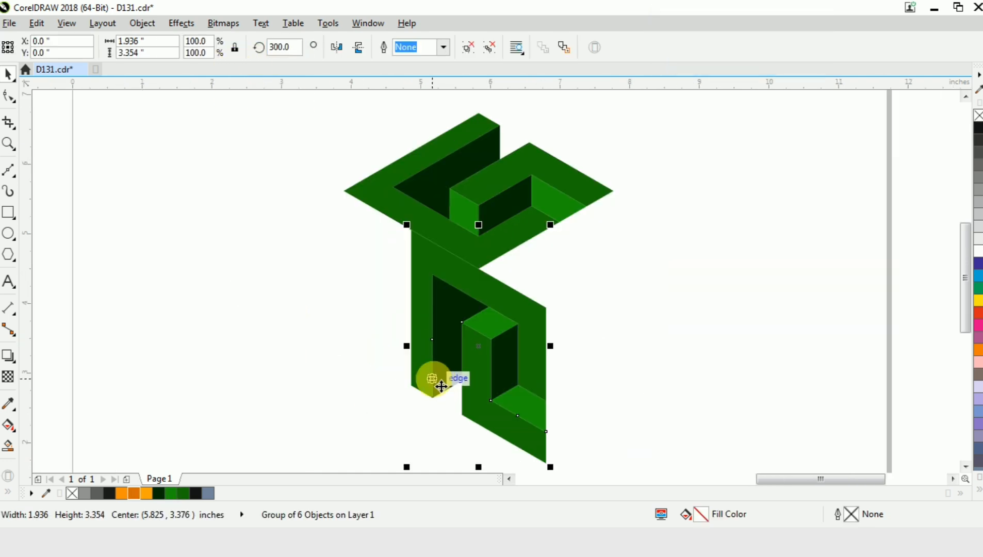
pyautogui.moveTo(408, 225); pyautogui.dragTo(346, 191)
# Try a mirrored copy of the left face on the right side, and delete that copy.
pyautogui.moveTo(344, 311); pyautogui.dragTo(654, 385)
pyautogui.rightClick(654, 386)
pyautogui.press('Delete')
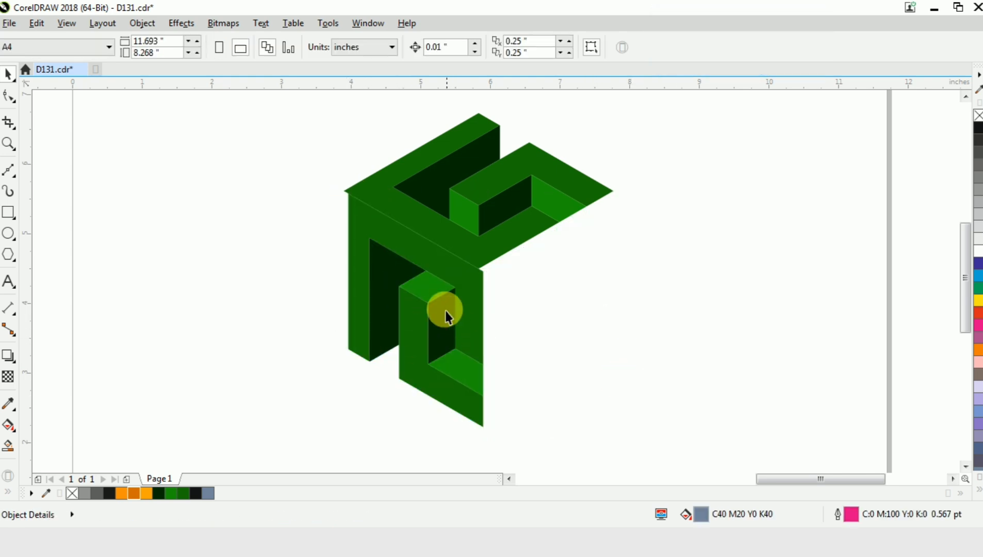
# Align the left face's upper corner with the top face's left corner and mirror a copy onto the right side.
pyautogui.click(466, 377)
pyautogui.scroll(2, 351, 195)
pyautogui.moveTo(332, 223); pyautogui.dragTo(319, 183)
pyautogui.scroll(-2, 298, 174)
pyautogui.moveTo(299, 293); pyautogui.dragTo(656, 326)
pyautogui.rightClick(656, 325)
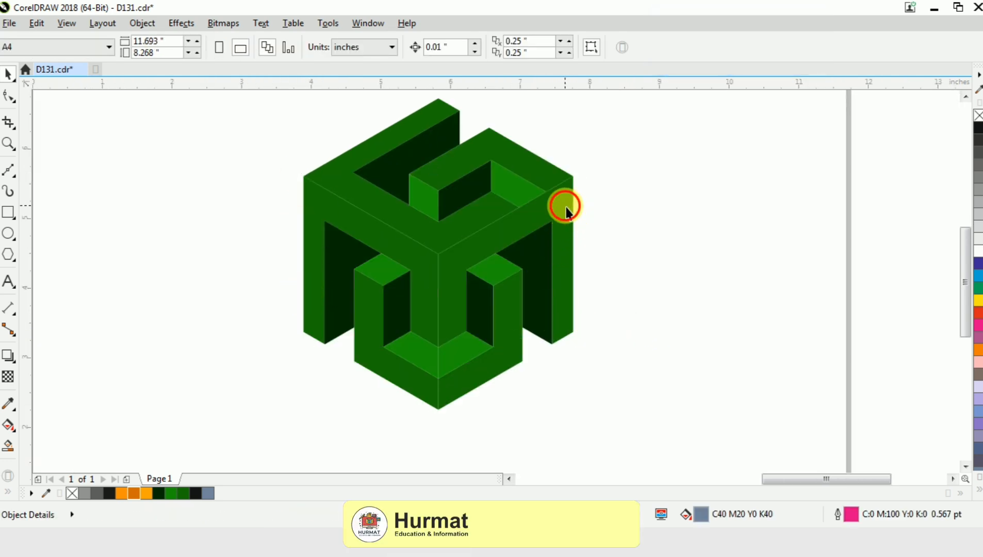
# Ungroup the cube's face groups completely into individual shapes.
pyautogui.click(653, 204)
pyautogui.click(441, 219)
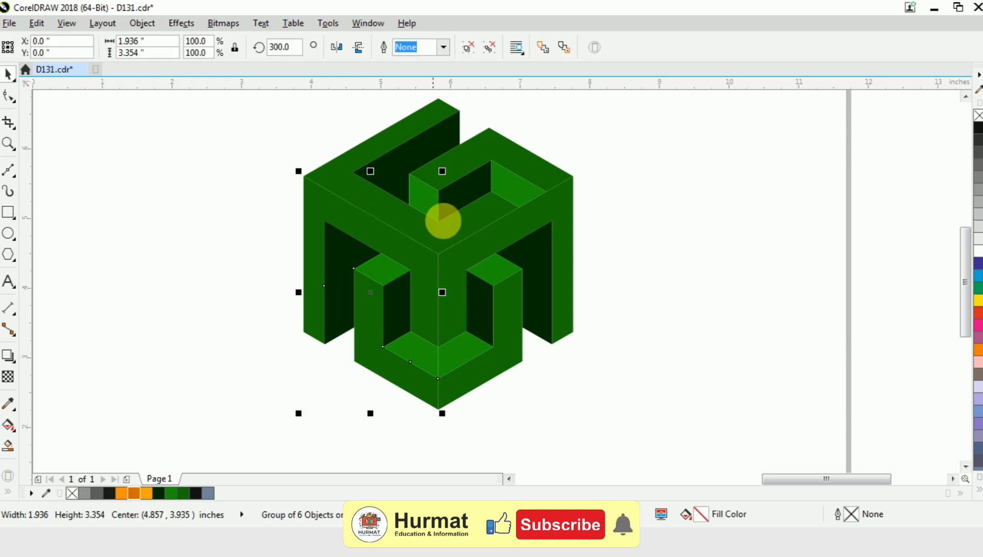
pyautogui.click(487, 49)
pyautogui.click(682, 243)
# Fill the right face's arch-shaped frame with orange and the left face's matching frame with lighter orange #FFA403.
pyautogui.click(566, 221)
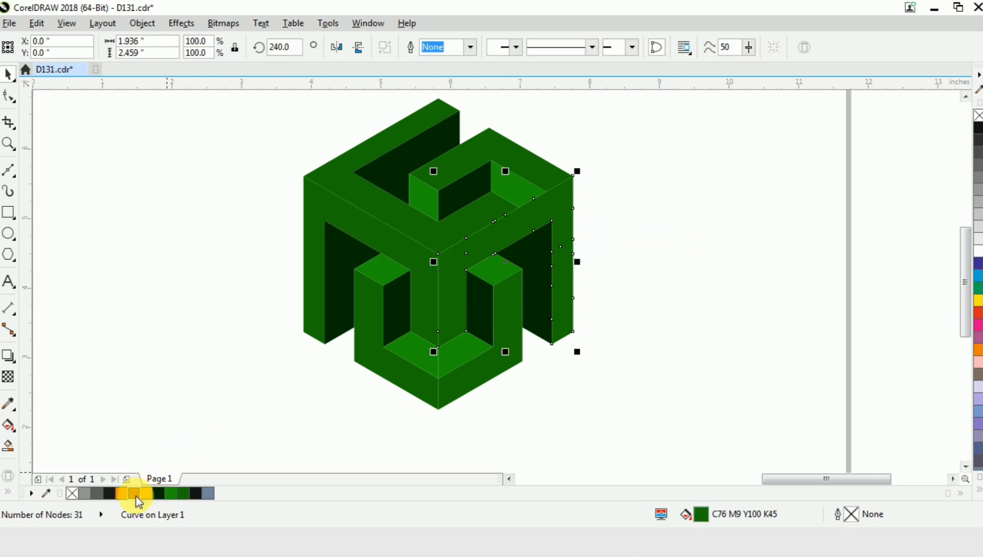
pyautogui.click(116, 494)
pyautogui.click(193, 388)
pyautogui.click(337, 225)
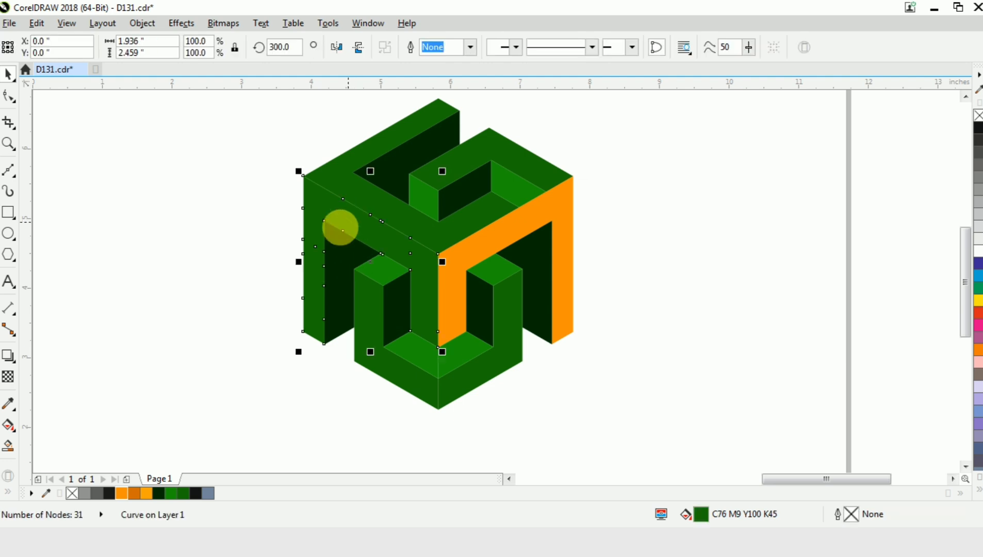
pyautogui.click(140, 494)
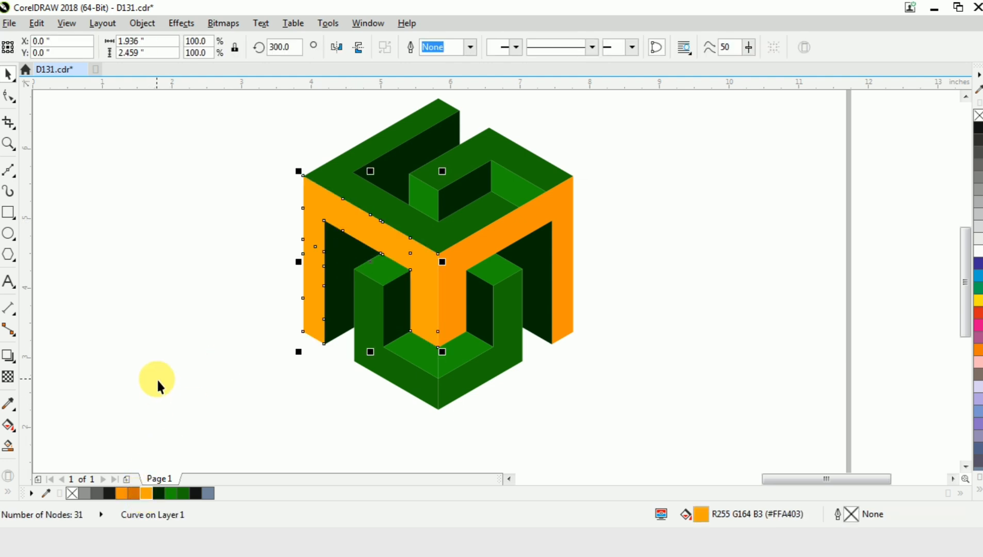
pyautogui.click(176, 298)
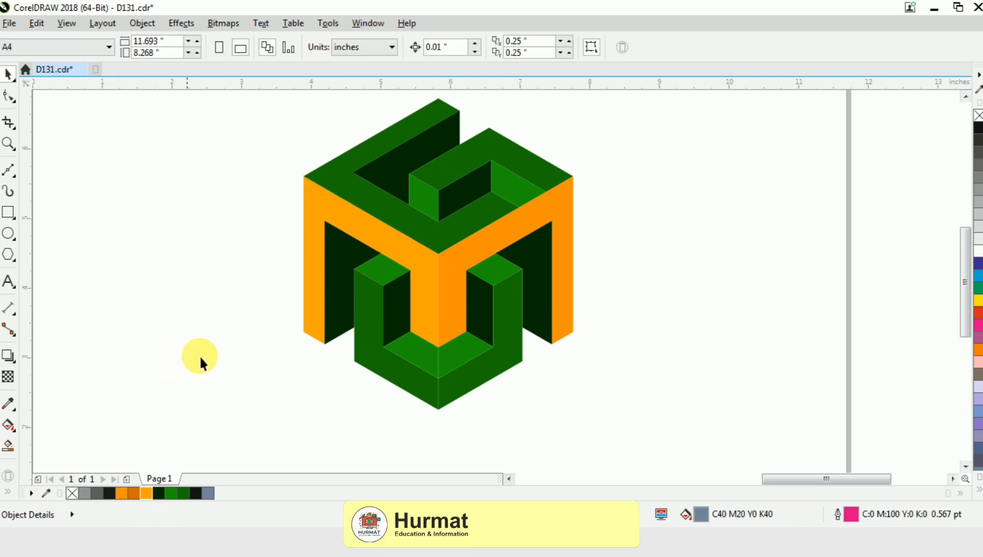
pyautogui.click(416, 400)
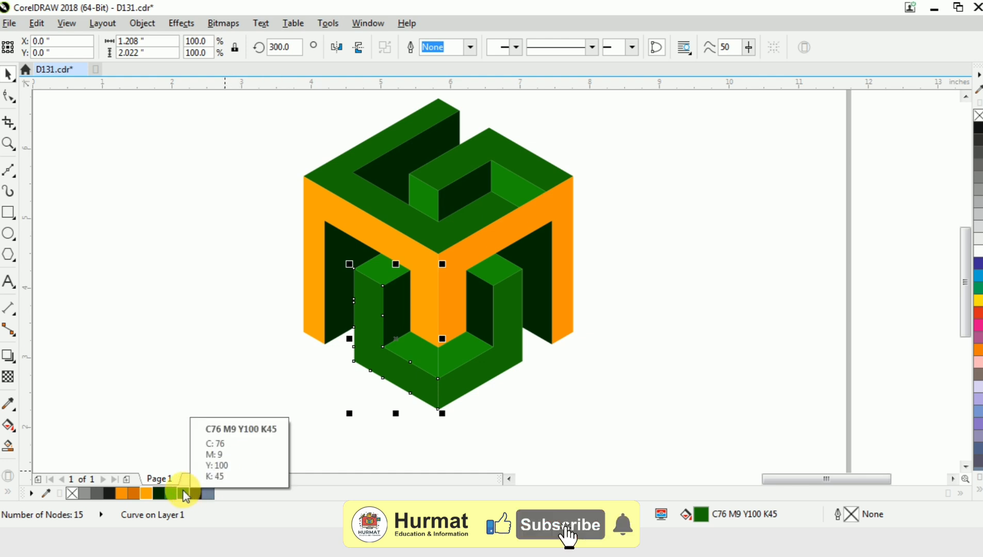
pyautogui.click(187, 275)
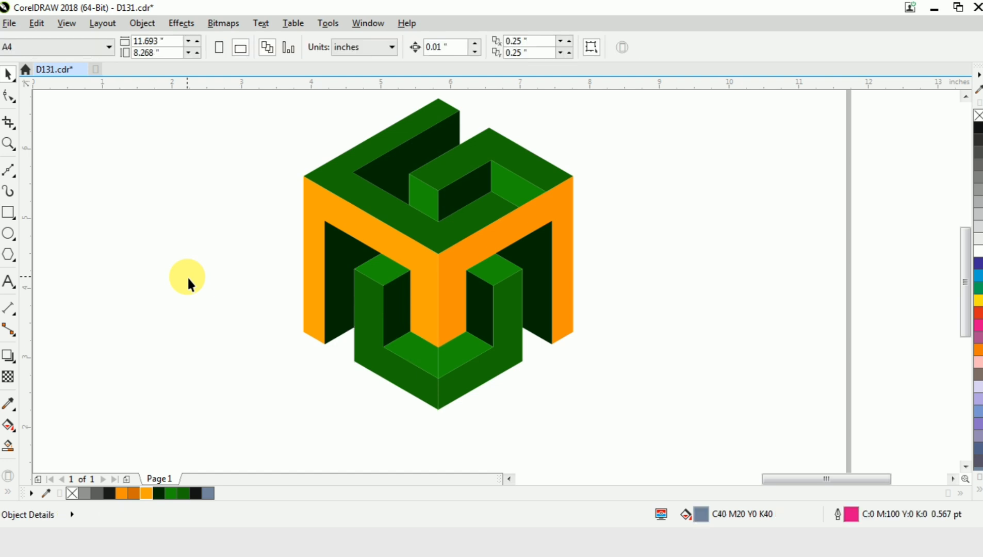
# Select all shapes of the cube logo, fit them to the view and examine the finished design in full-screen preview.
pyautogui.scroll(-2, 407, 321)
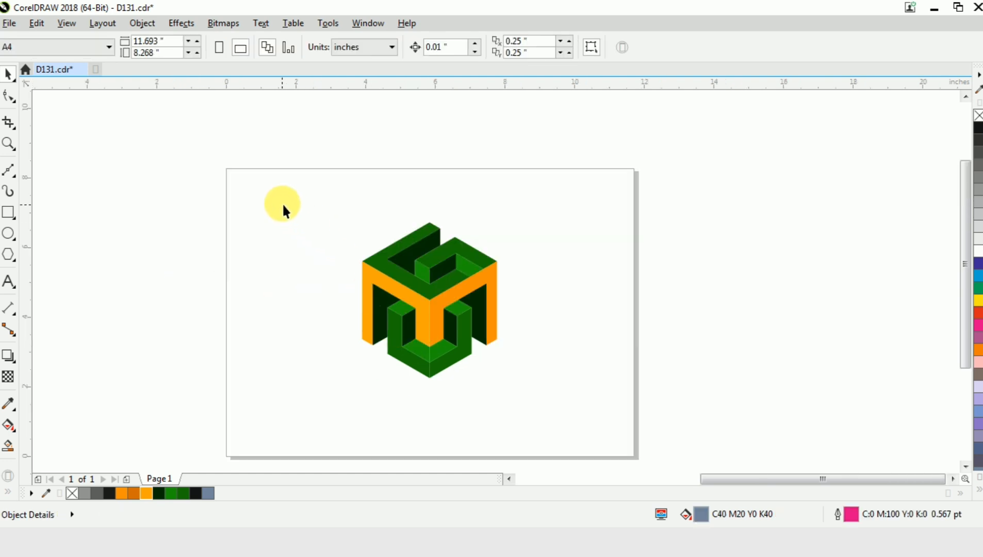
pyautogui.moveTo(282, 191); pyautogui.dragTo(563, 411)
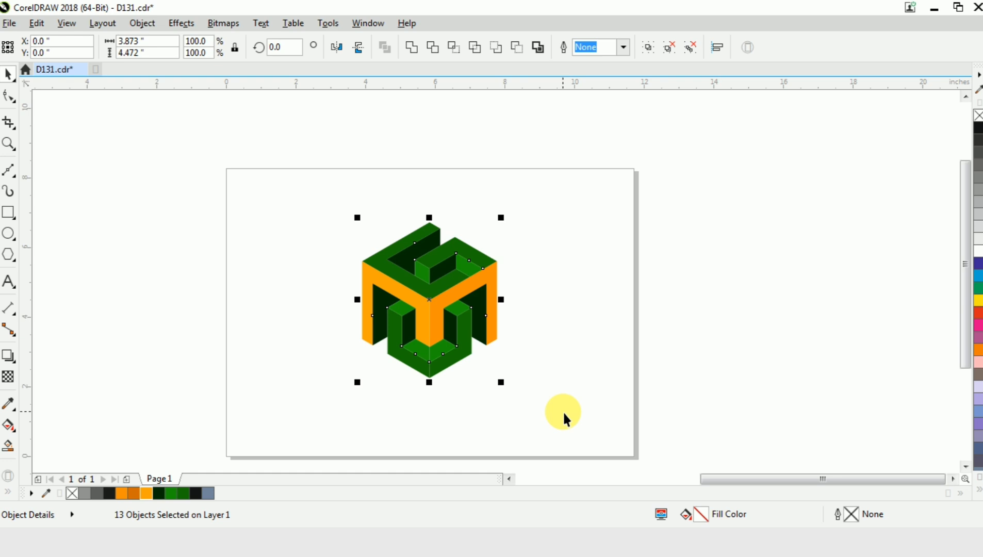
pyautogui.hotkey('shift', 'F2')
pyautogui.press('F9')
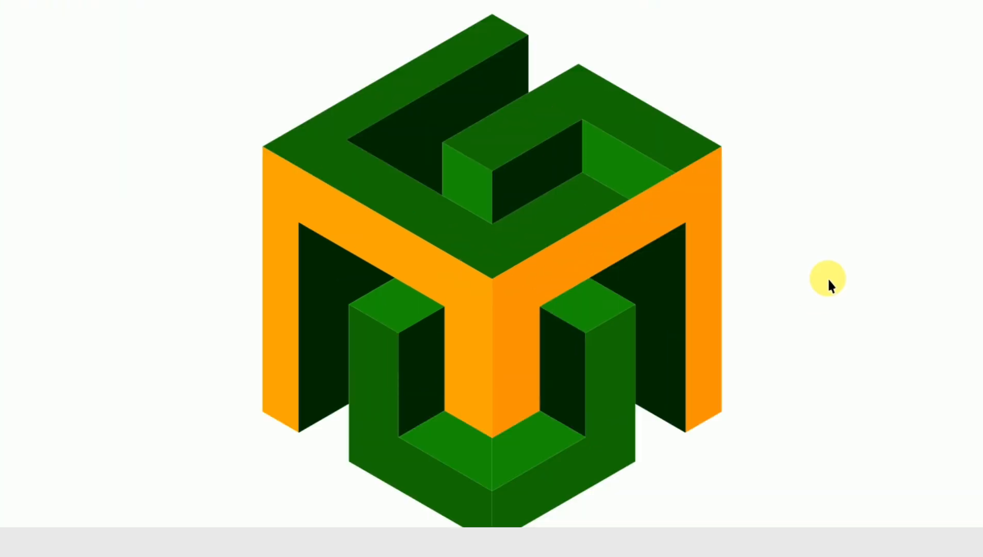